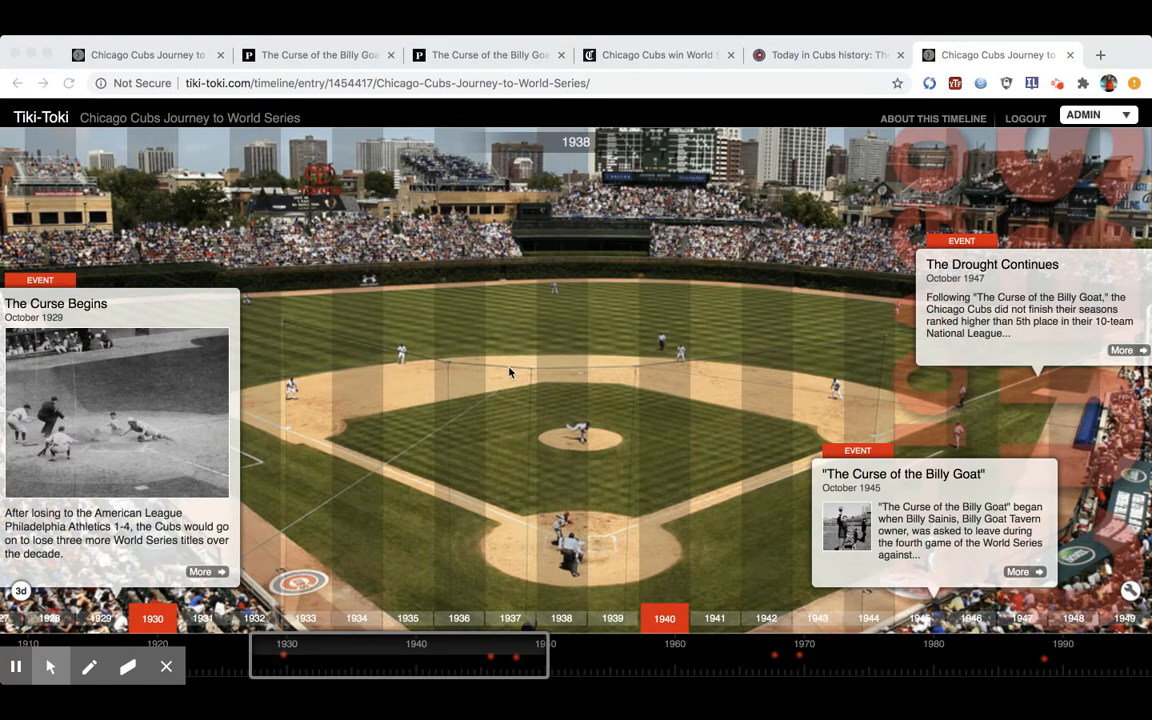
Open the details of the October 1945 story "The Curse of the Billy Goat" on the timeline and follow its source link
{"action": "left_click_drag", "start_coordinate": [408, 329], "coordinate": [868, 318]}
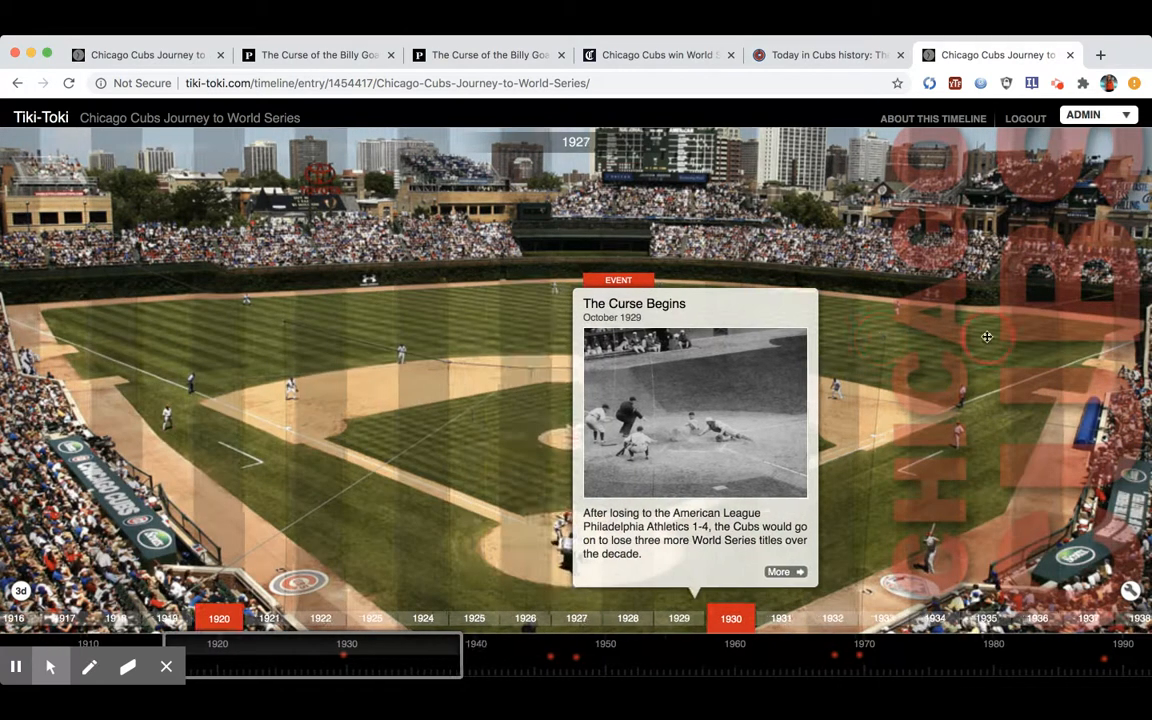
{"action": "left_click_drag", "start_coordinate": [948, 305], "coordinate": [301, 309]}
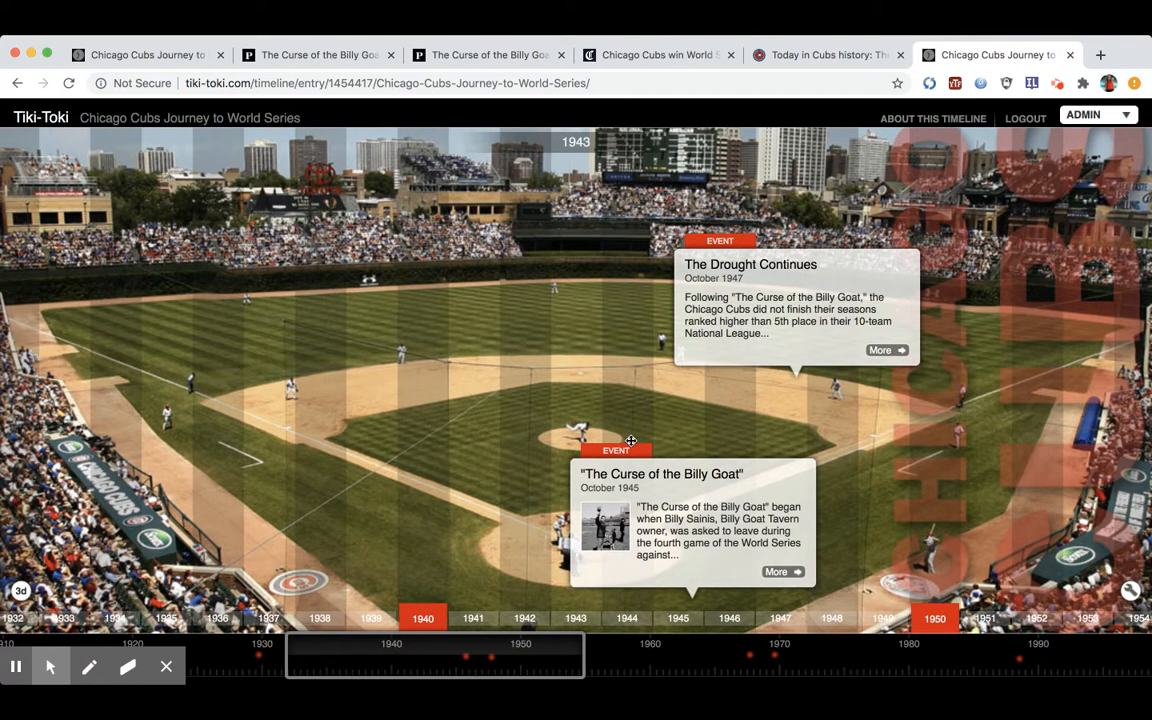
{"action": "left_click", "coordinate": [781, 572]}
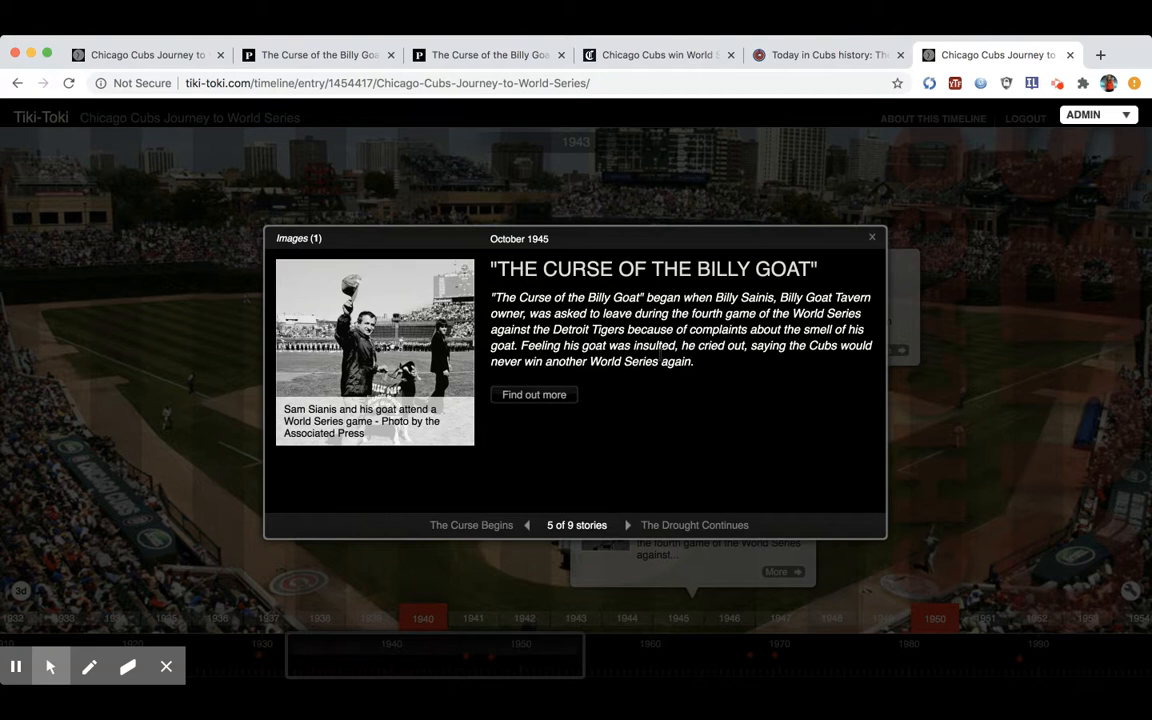
{"action": "mouse_move", "coordinate": [330, 308]}
{"action": "left_click", "coordinate": [546, 396]}
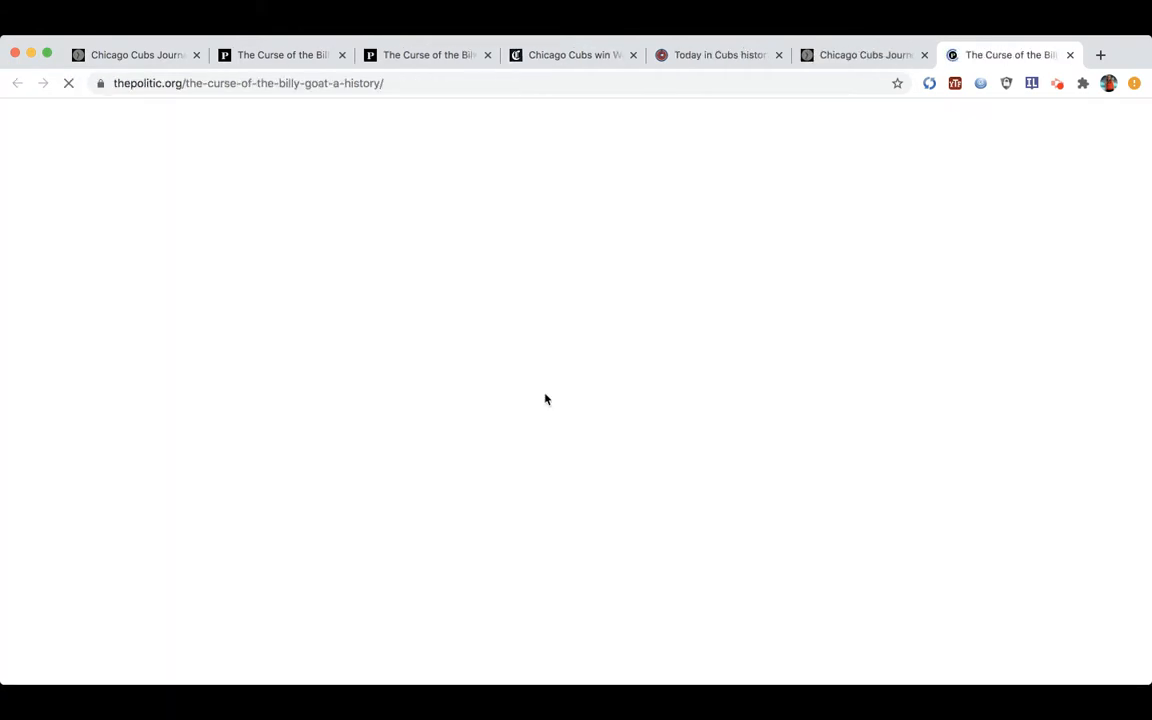
Skim the linked article on the history of the Billy Goat curse, then close it and the story's details
{"action": "scroll", "coordinate": [657, 341], "scroll_direction": "down", "scroll_amount": 5}
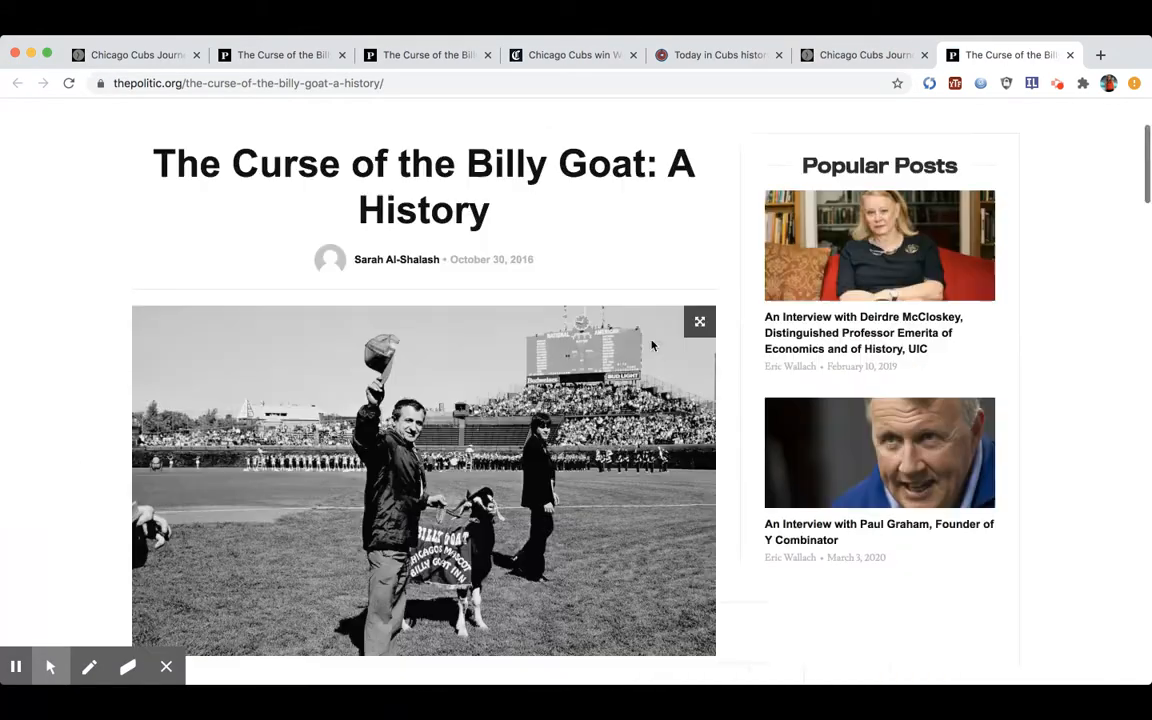
{"action": "scroll", "coordinate": [651, 345], "scroll_direction": "down", "scroll_amount": 3}
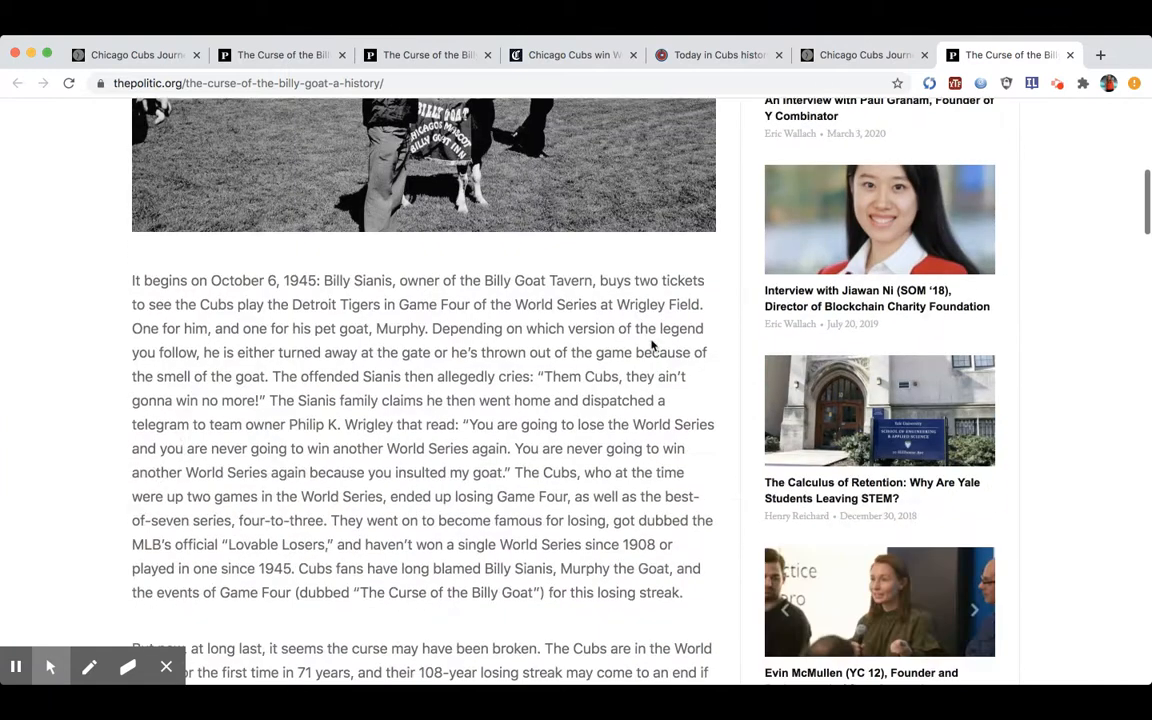
{"action": "scroll", "coordinate": [651, 342], "scroll_direction": "down", "scroll_amount": 3}
{"action": "scroll", "coordinate": [651, 341], "scroll_direction": "up", "scroll_amount": 5}
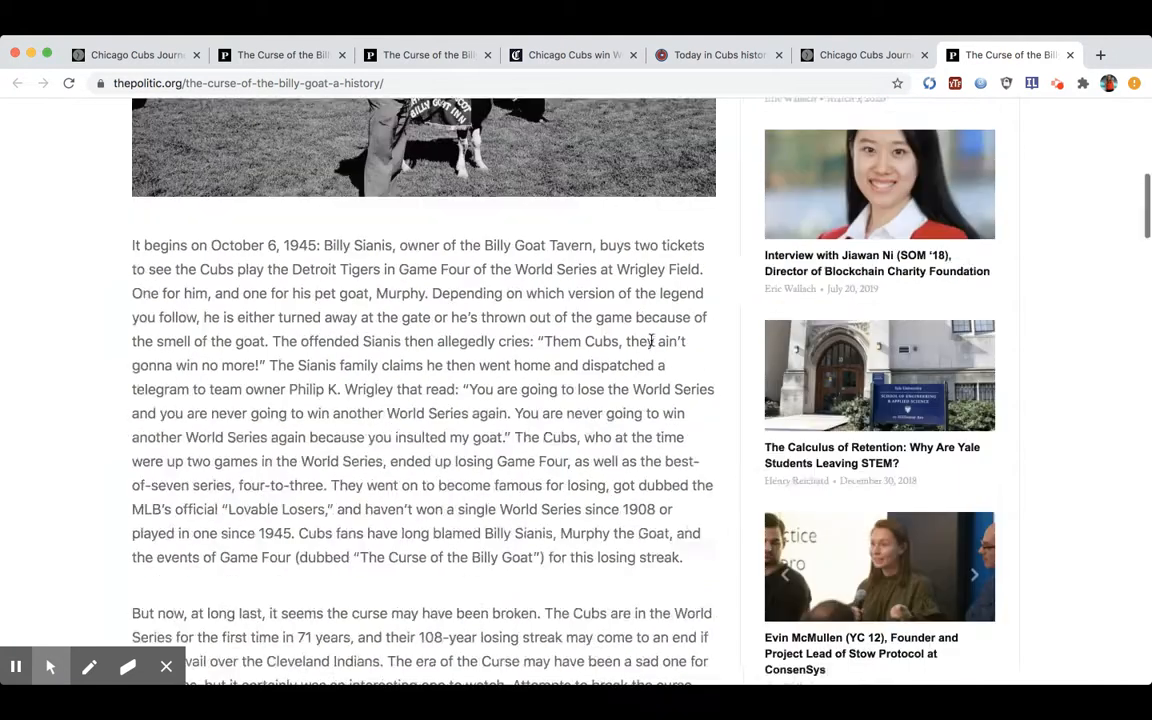
{"action": "left_click", "coordinate": [1069, 54]}
{"action": "left_click", "coordinate": [871, 240]}
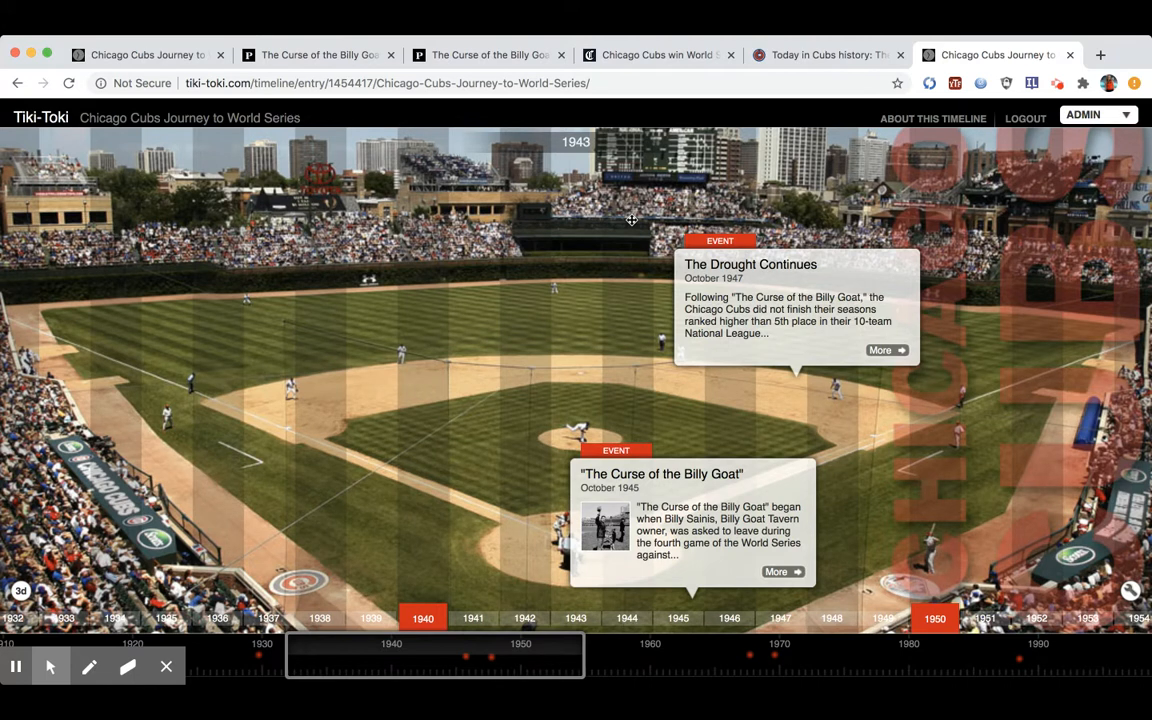
Create a new story in the timeline and title it "The Curse Has Been Lifted"
{"action": "left_click_drag", "start_coordinate": [237, 331], "coordinate": [1149, 384]}
{"action": "left_click_drag", "start_coordinate": [319, 322], "coordinate": [1098, 368]}
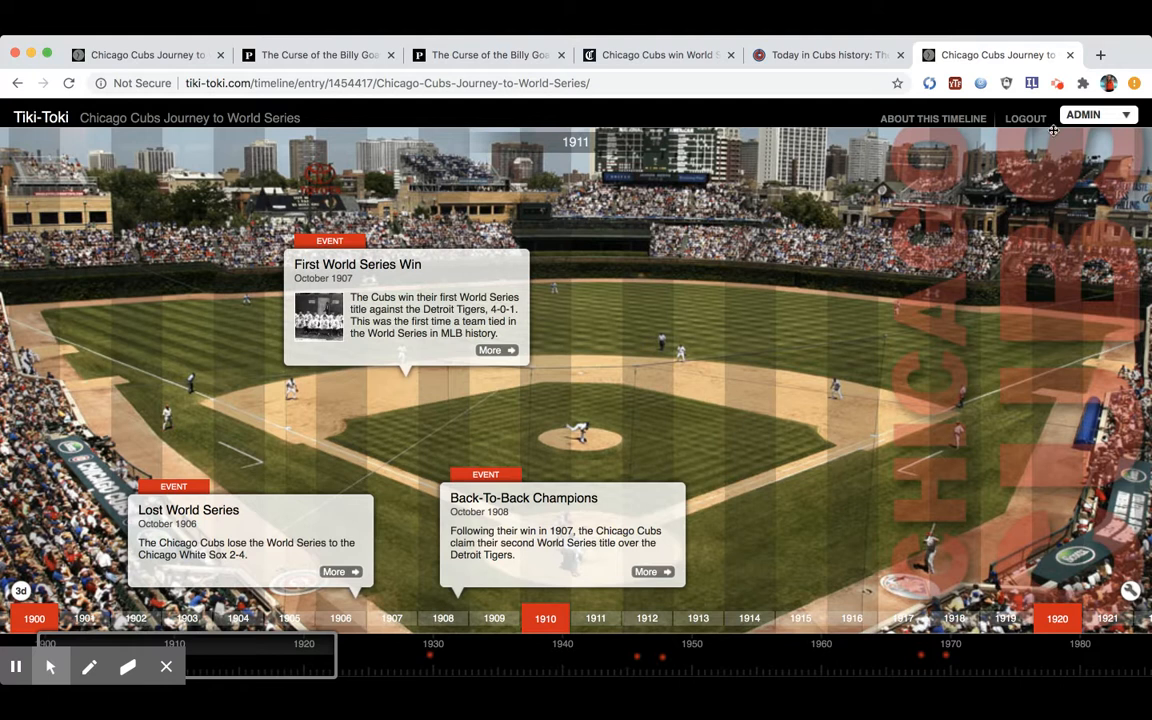
{"action": "left_click", "coordinate": [1113, 119]}
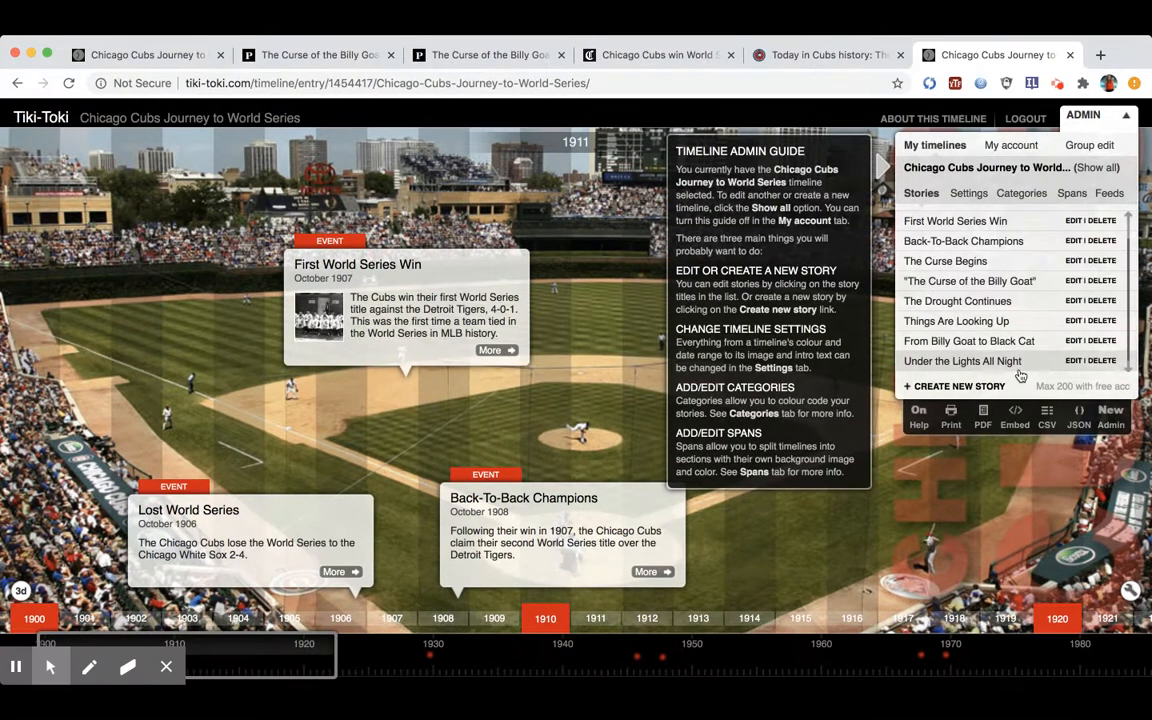
{"action": "left_click", "coordinate": [946, 388]}
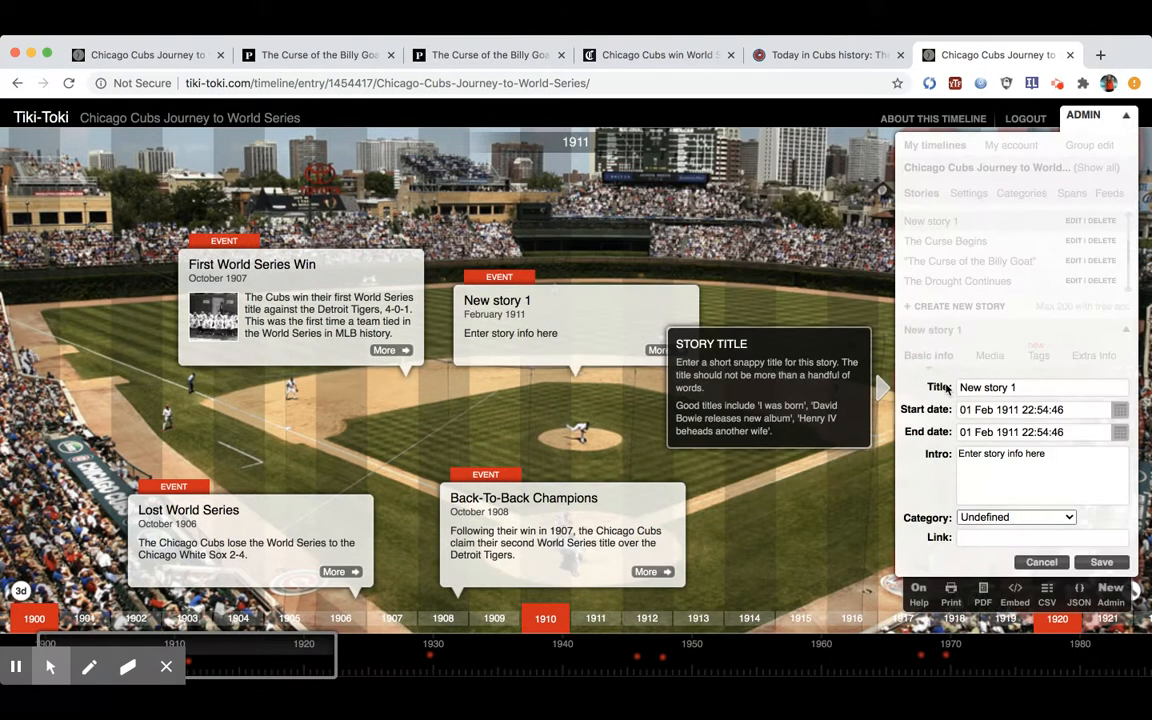
{"action": "triple_click", "coordinate": [959, 387]}
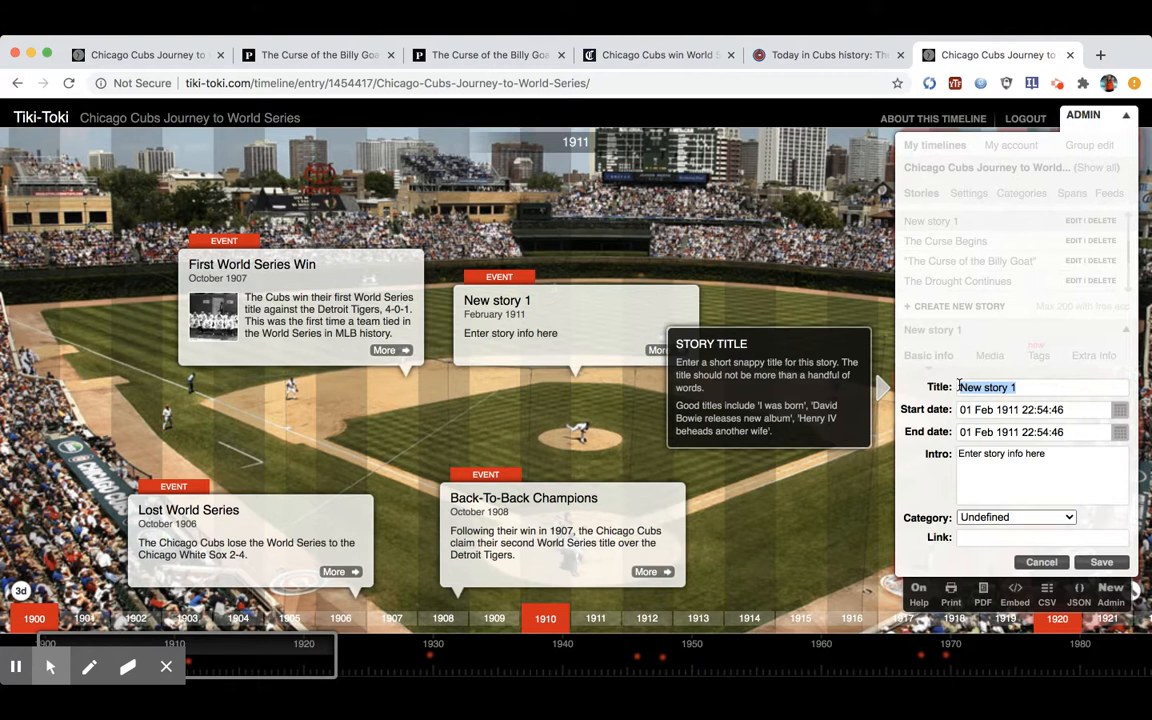
{"action": "key", "text": "BackSpace"}
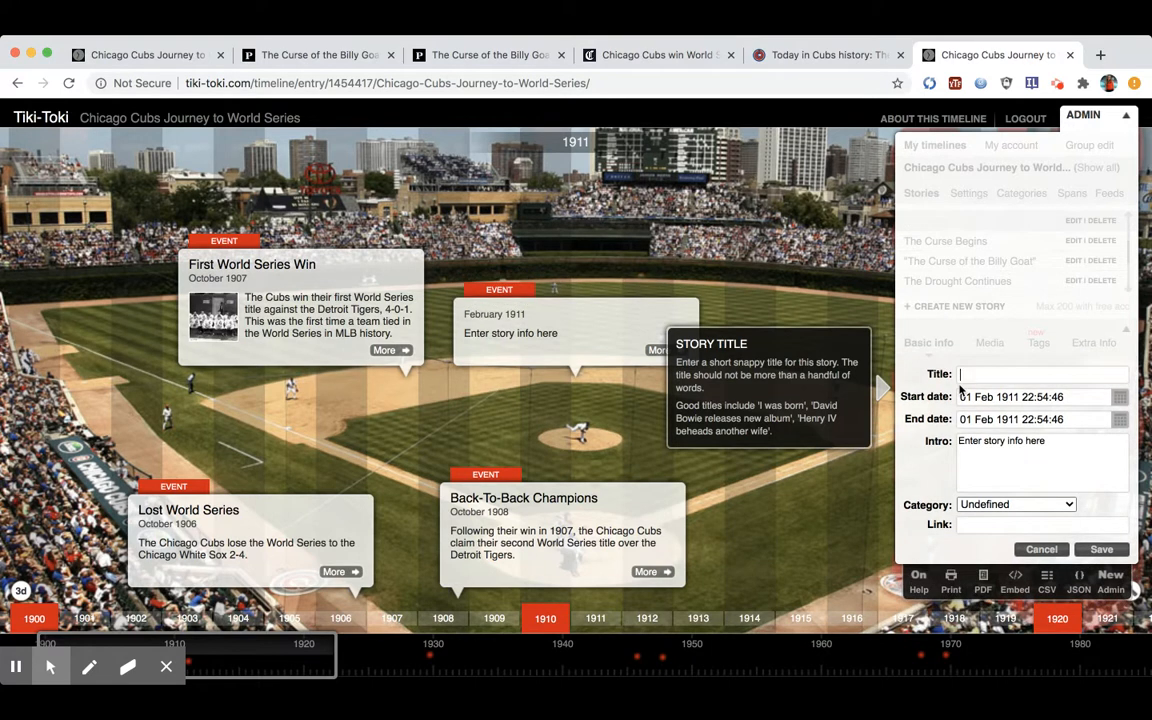
{"action": "type", "text": "The Curs"}
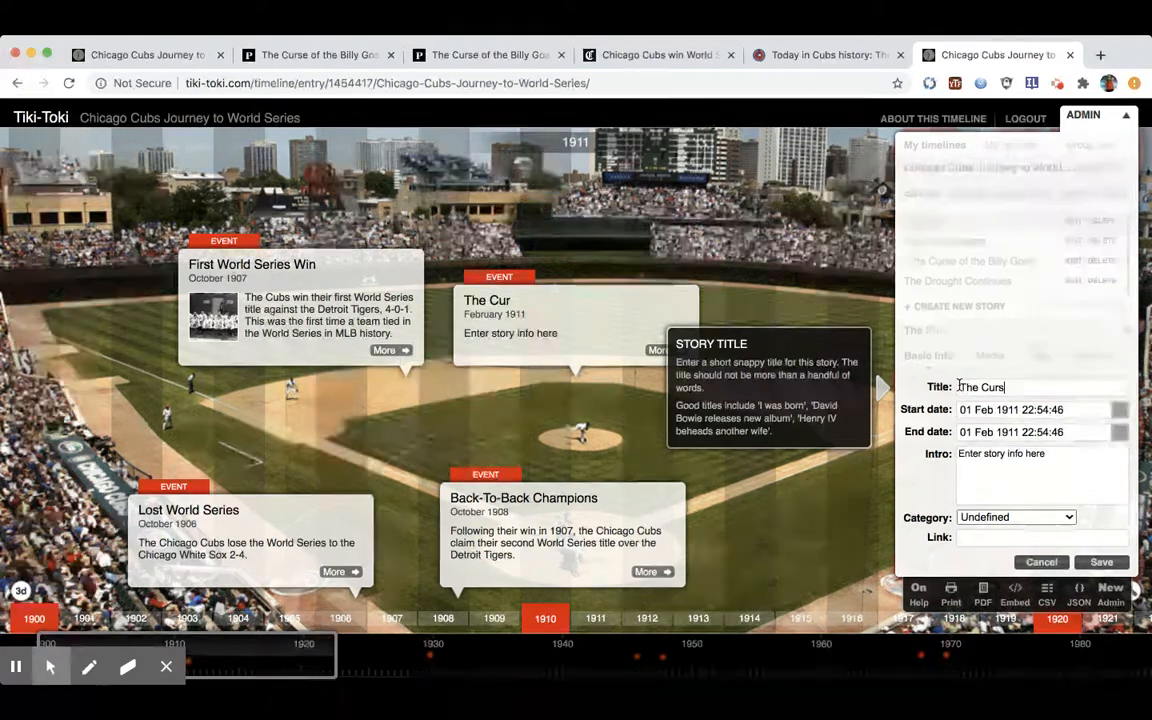
{"action": "type", "text": "e Has Been Lifted"}
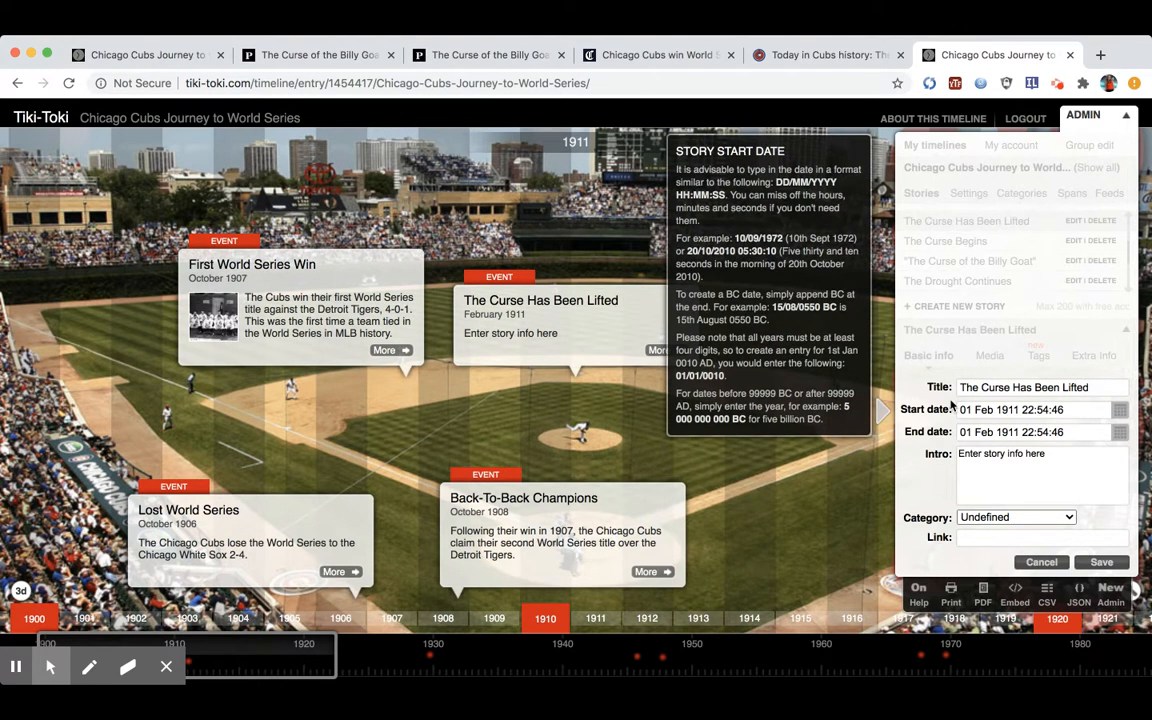
Set the story's start date to 2 Nov 2016 and accept extending the timeline range to include it
{"action": "key", "text": "Tab"}
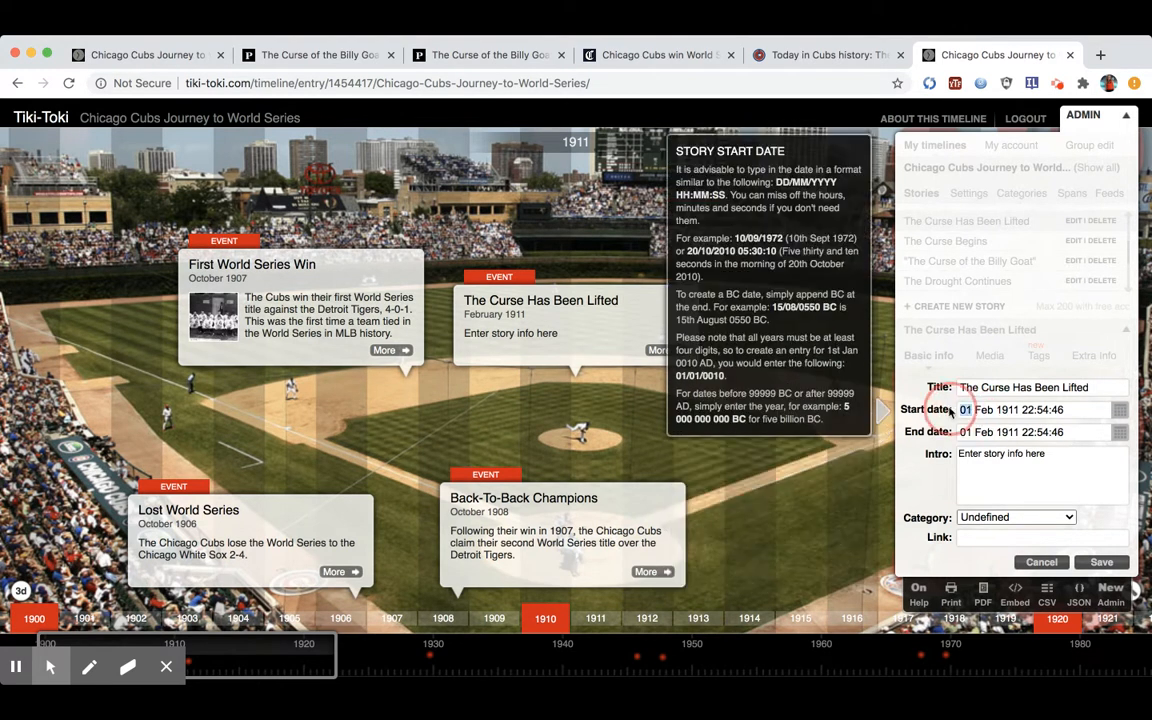
{"action": "type", "text": "2"}
{"action": "left_click", "coordinate": [981, 410]}
{"action": "double_click", "coordinate": [976, 410]}
{"action": "type", "text": "Nov"}
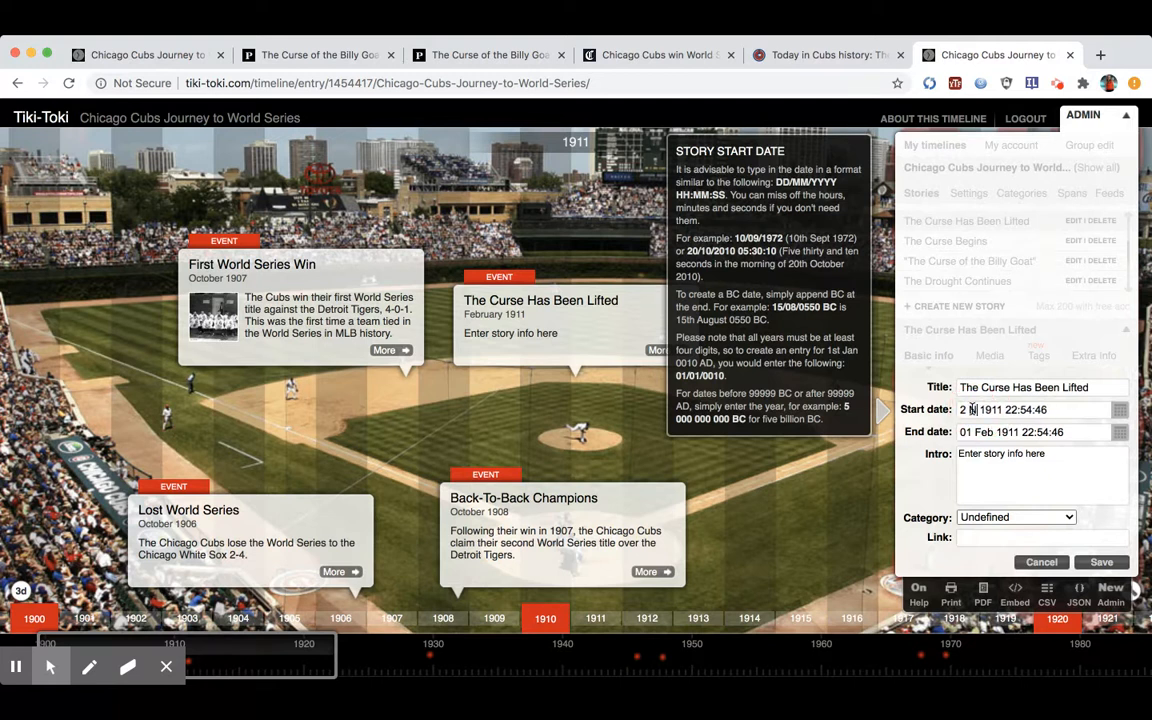
{"action": "double_click", "coordinate": [1002, 410]}
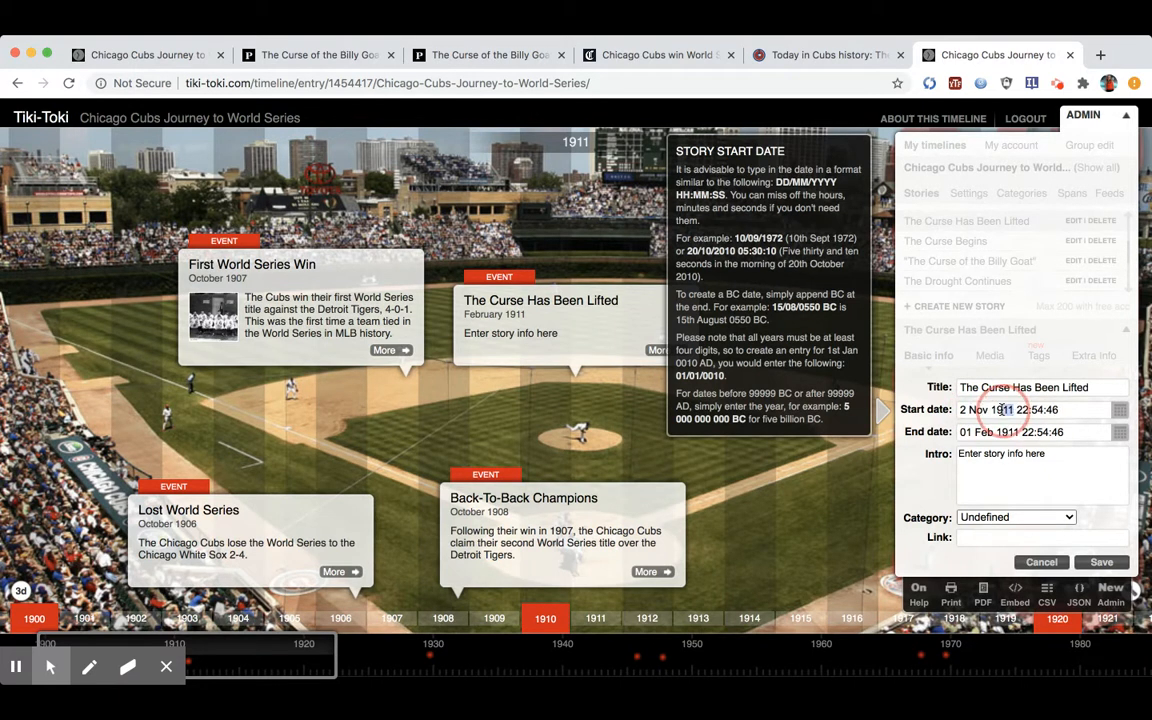
{"action": "left_click_drag", "start_coordinate": [997, 409], "coordinate": [993, 409]}
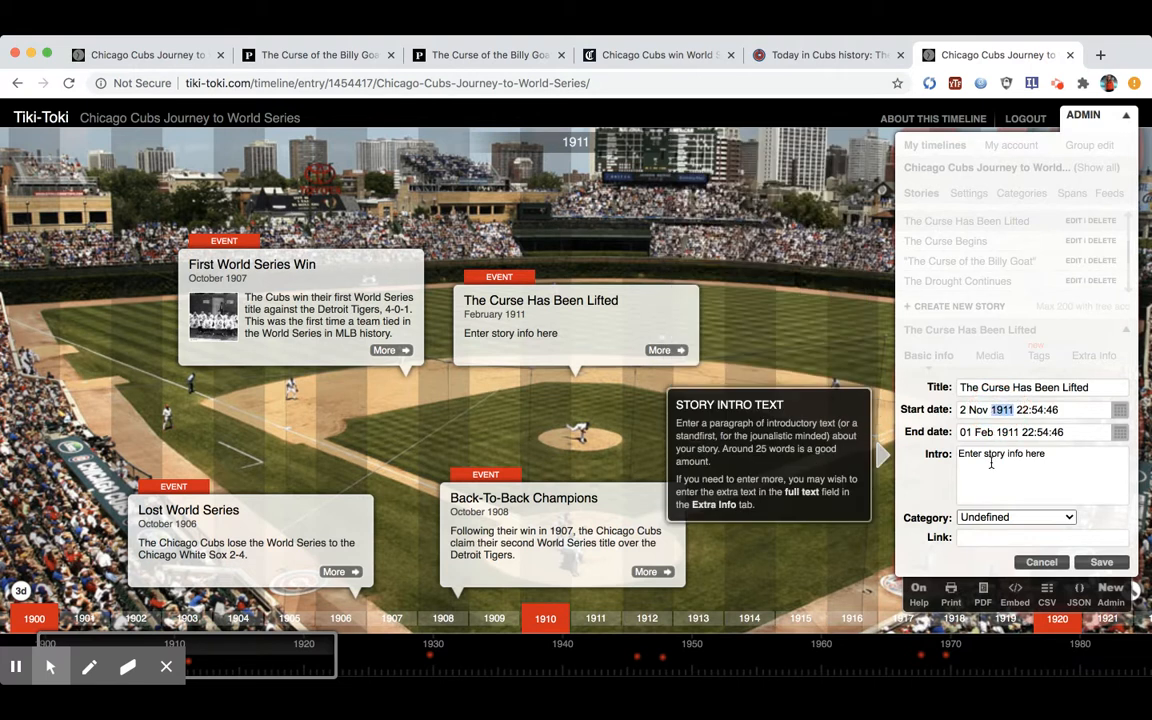
{"action": "type", "text": "2016"}
{"action": "left_click", "coordinate": [990, 453]}
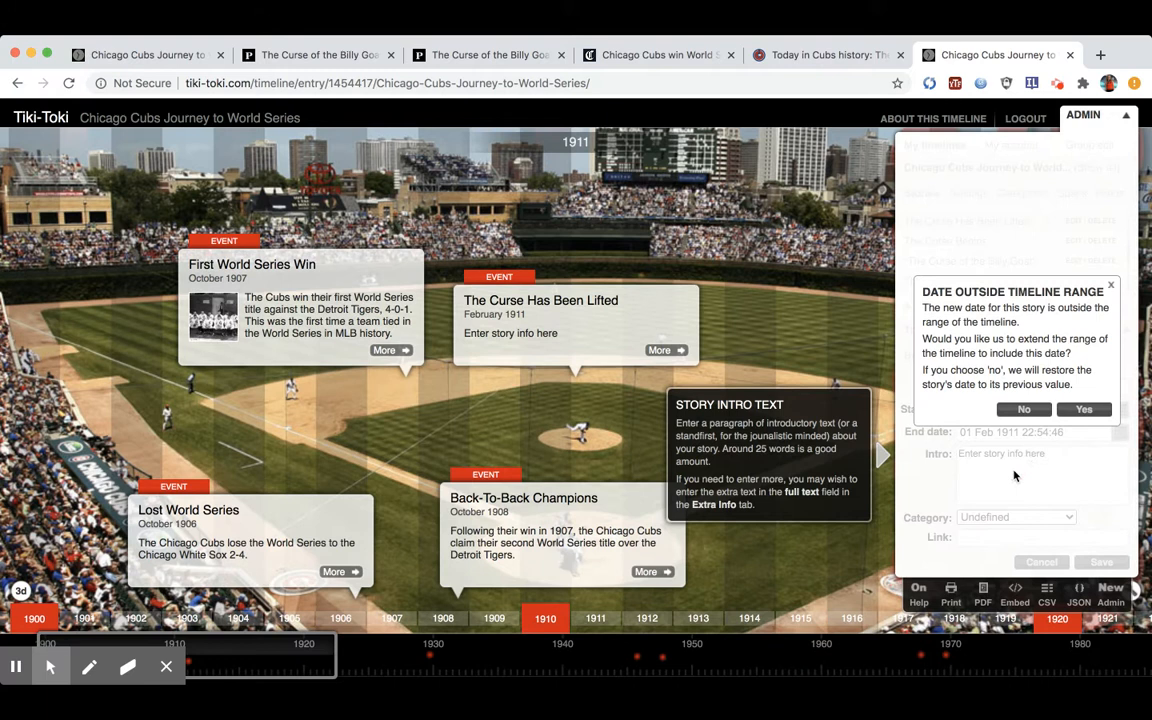
{"action": "left_click", "coordinate": [1084, 410]}
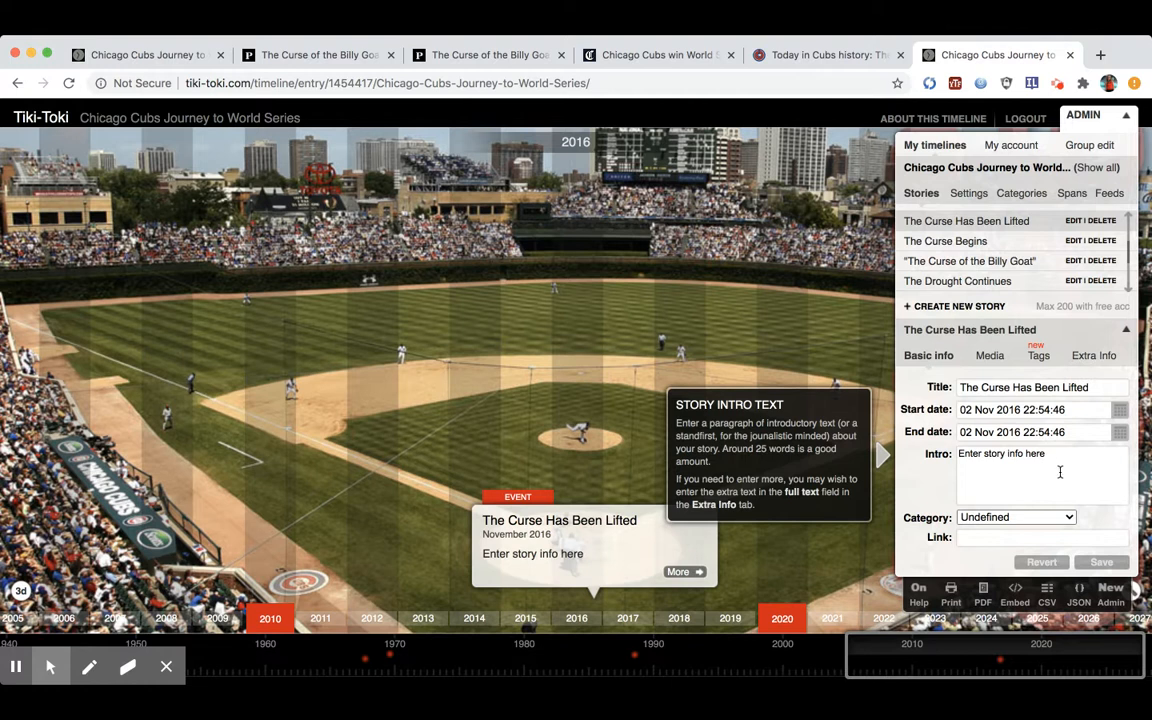
Set the story's intro to "The longest drought in World Series titles ended after an 8-7, 10-inning, nail-biting victory over the Cleveland Indians in Game 7."
{"action": "left_click_drag", "start_coordinate": [1051, 461], "coordinate": [960, 456]}
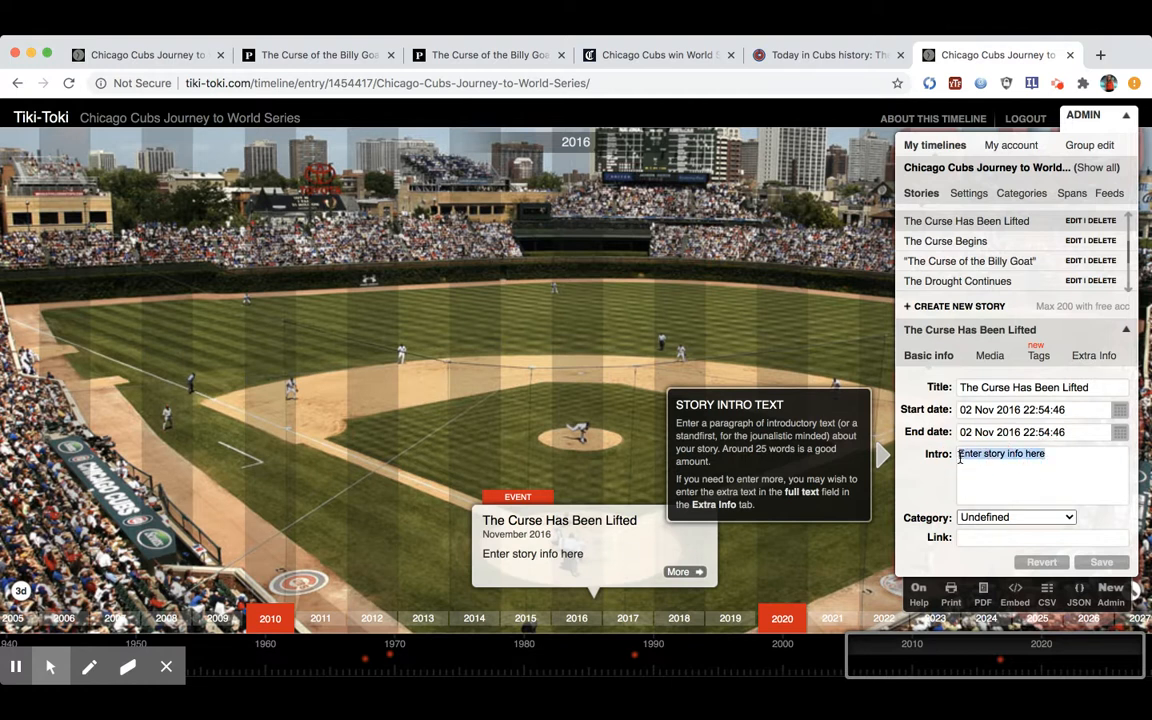
{"action": "type", "text": "The longest drought in World Series titles ended after an 8-7, 10-inning, nail-biting victory over the Cleveland Indians in Game 7."}
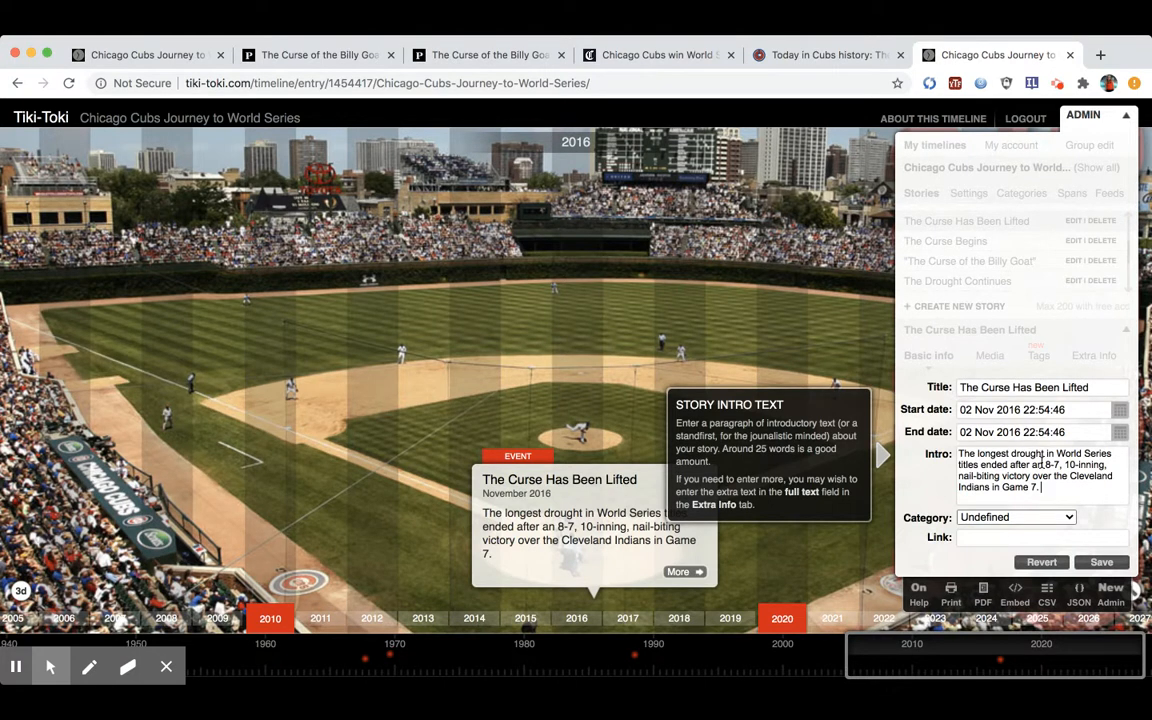
Copy the address of the Chicago Tribune article on the Cubs' World Series win into the story's link and save the story
{"action": "left_click", "coordinate": [979, 537]}
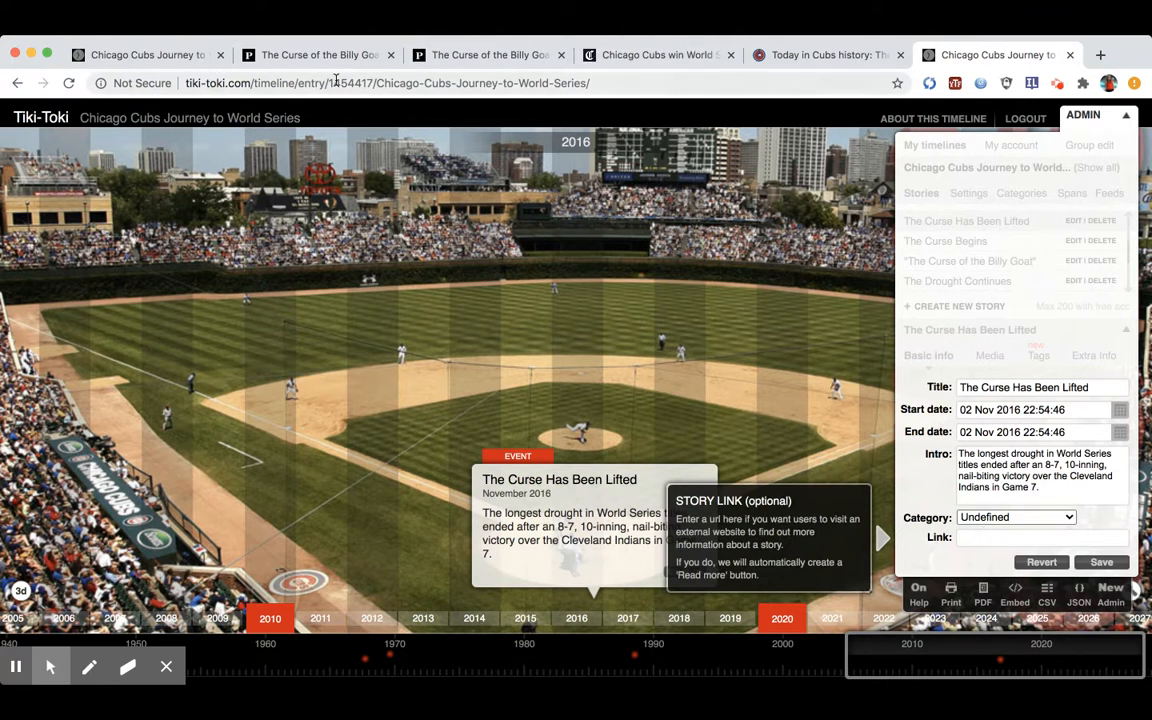
{"action": "left_click", "coordinate": [676, 56]}
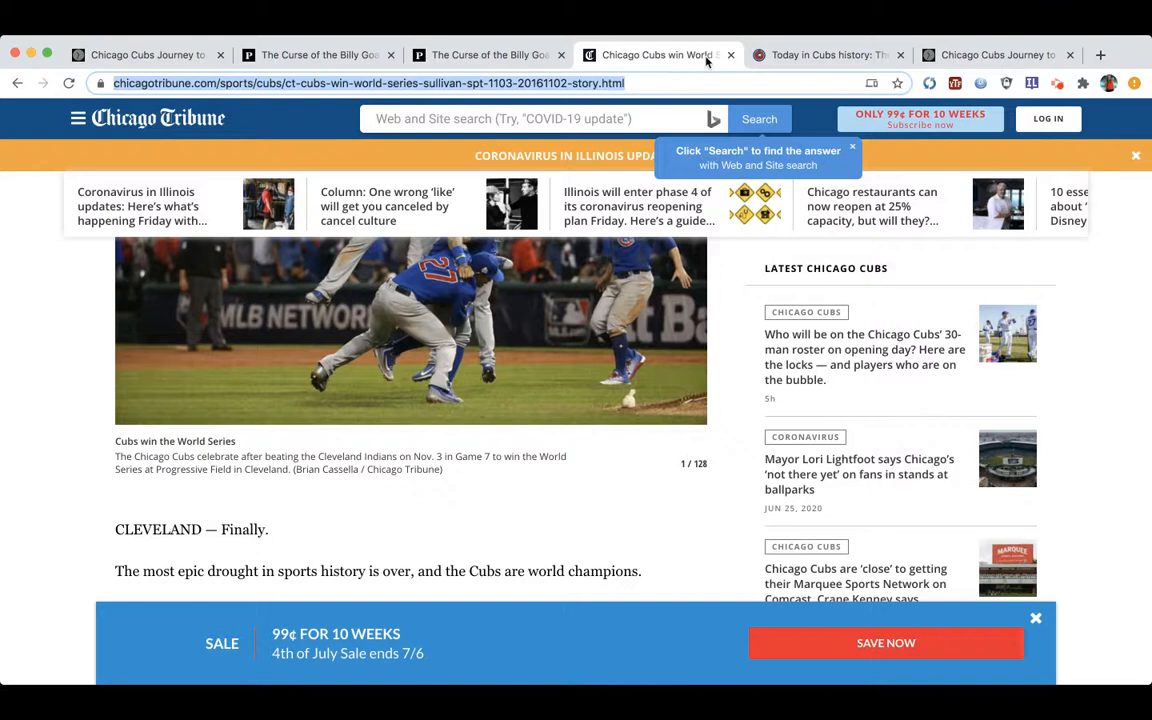
{"action": "triple_click", "coordinate": [527, 84]}
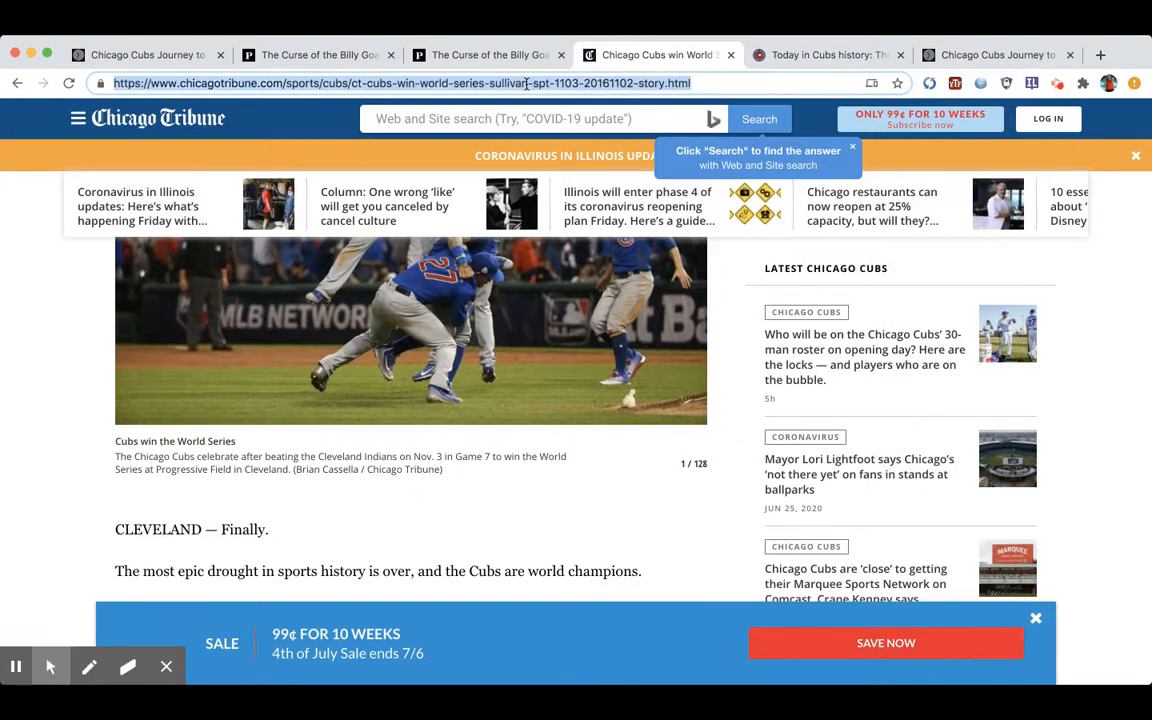
{"action": "left_click", "coordinate": [960, 55]}
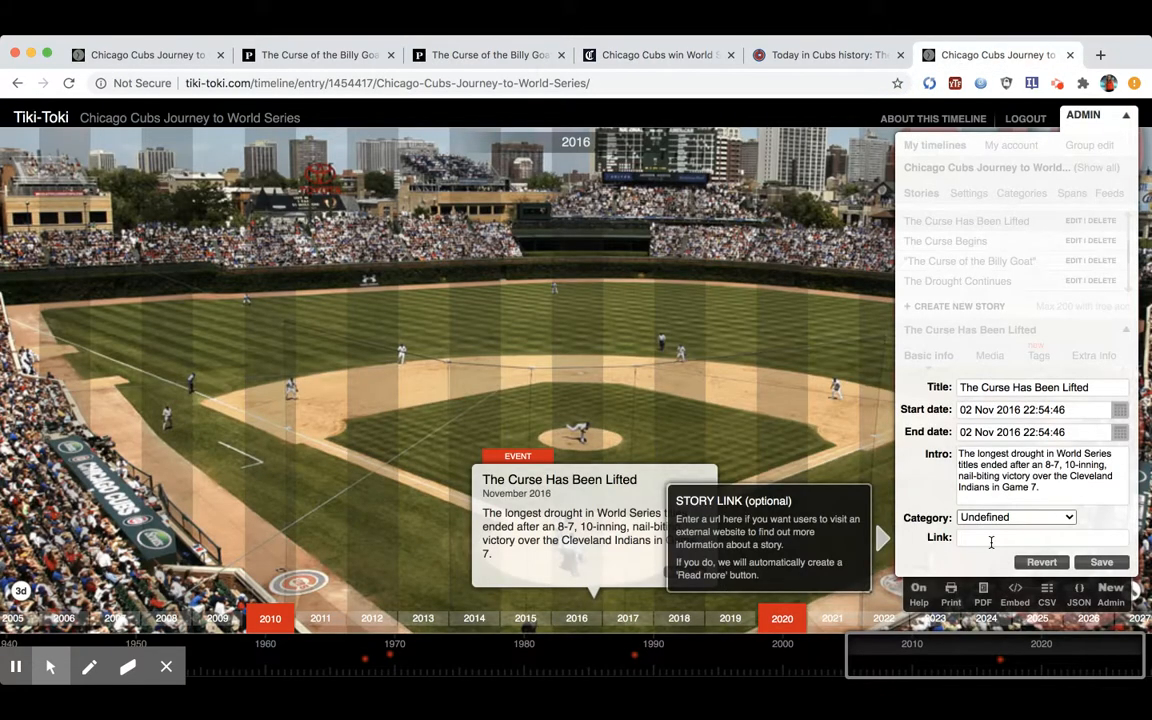
{"action": "key", "text": "super+v"}
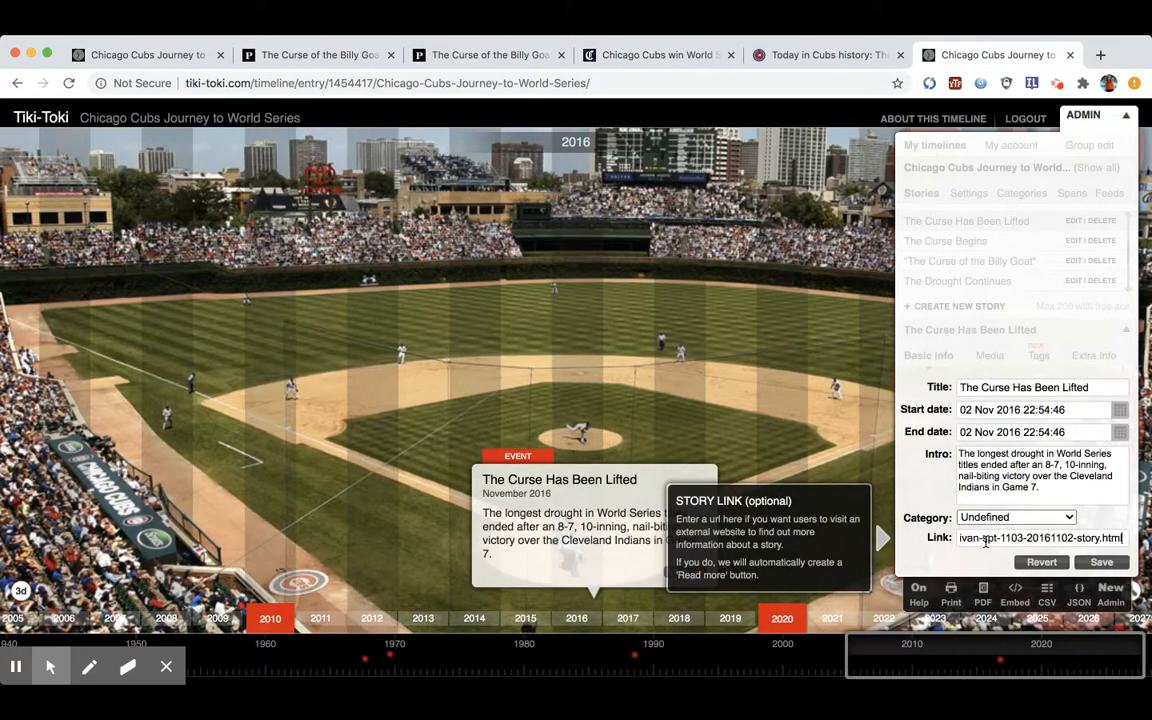
{"action": "left_click", "coordinate": [1102, 564]}
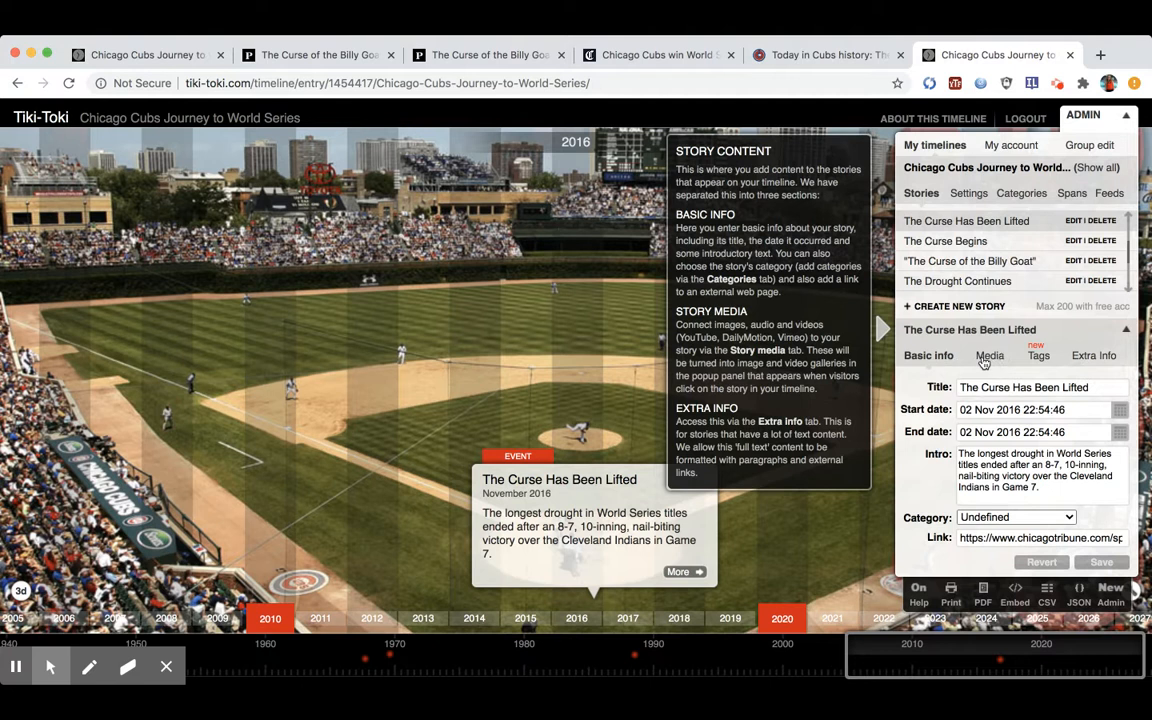
Add a new media item to the story "The Curse Has Been Lifted" and clear its placeholder source
{"action": "left_click", "coordinate": [986, 360]}
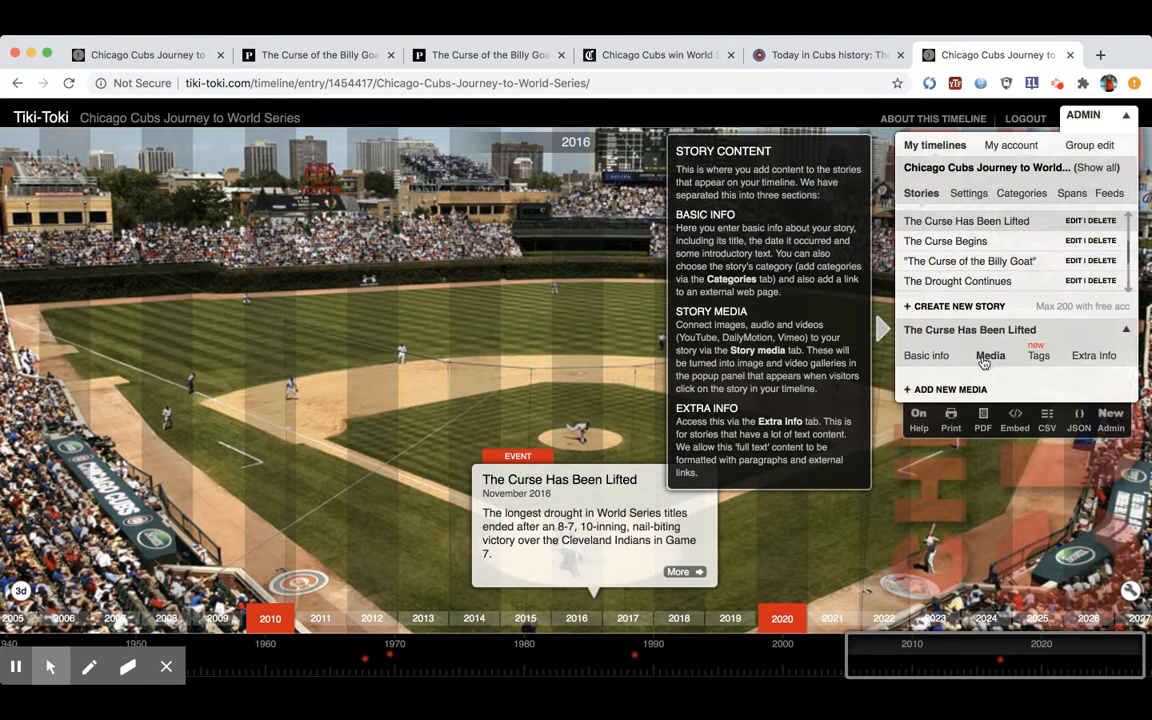
{"action": "left_click", "coordinate": [946, 391]}
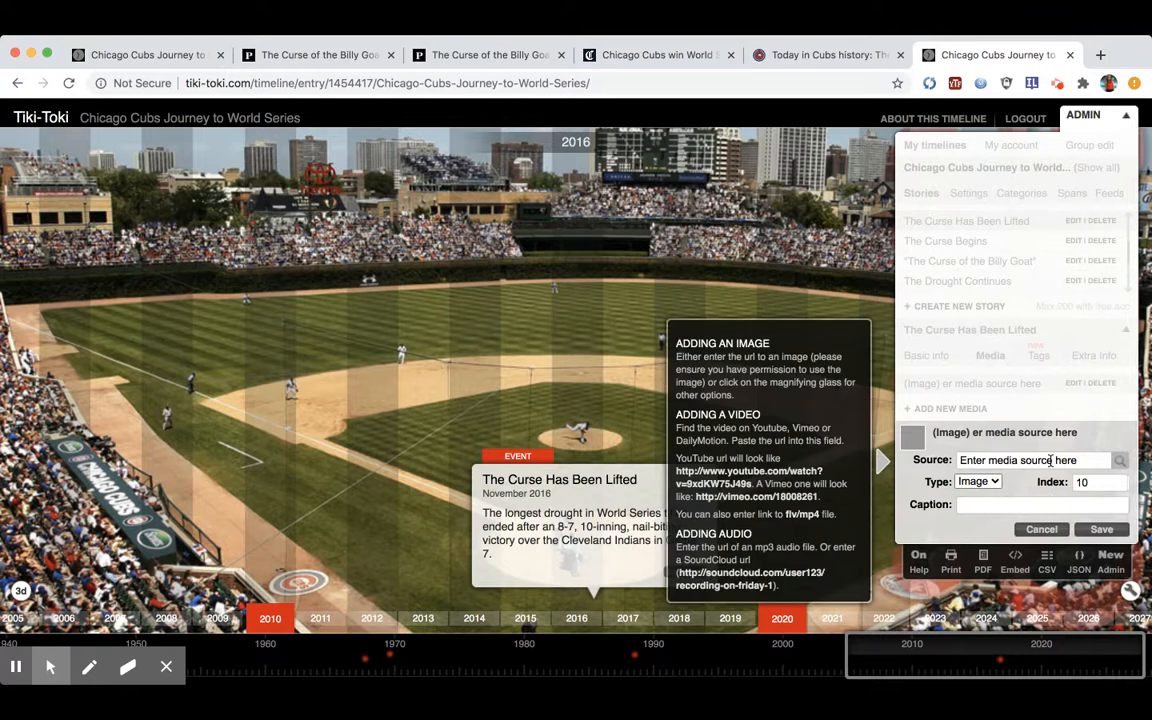
{"action": "left_click", "coordinate": [1050, 460]}
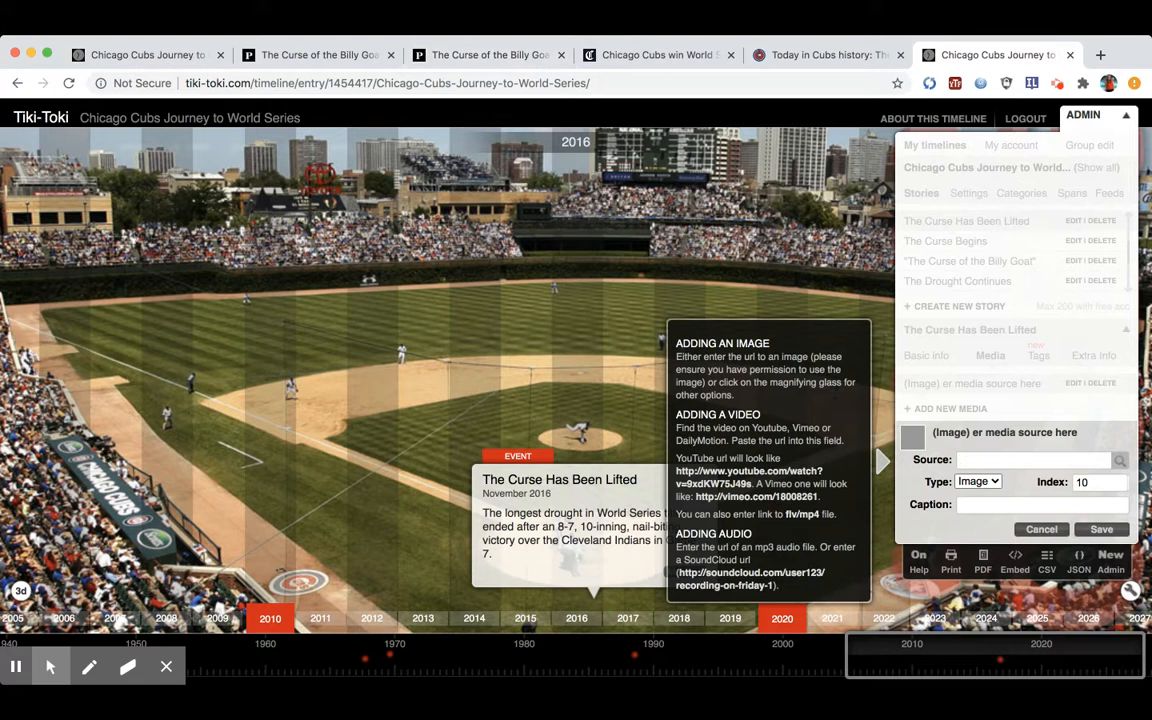
Copy the image address of the team celebration photo in the Bleed Cubbie Blue article into the media source and check the image preview
{"action": "left_click", "coordinate": [770, 56]}
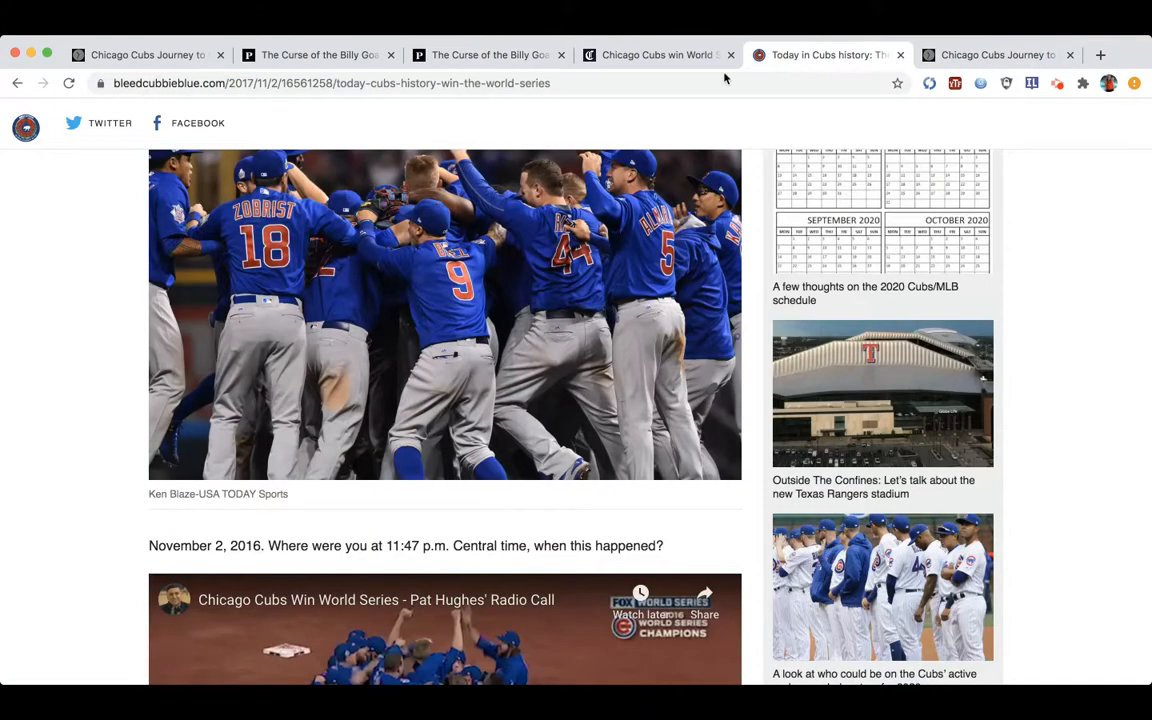
{"action": "left_click", "coordinate": [485, 243]}
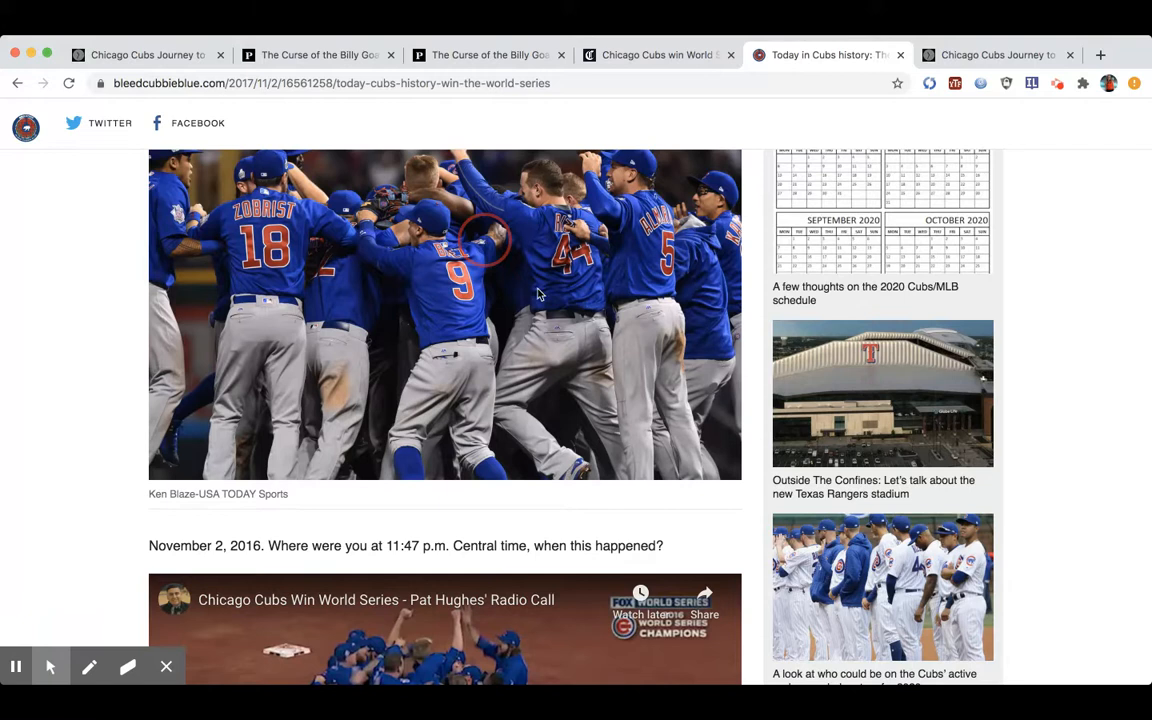
{"action": "left_click", "coordinate": [995, 57]}
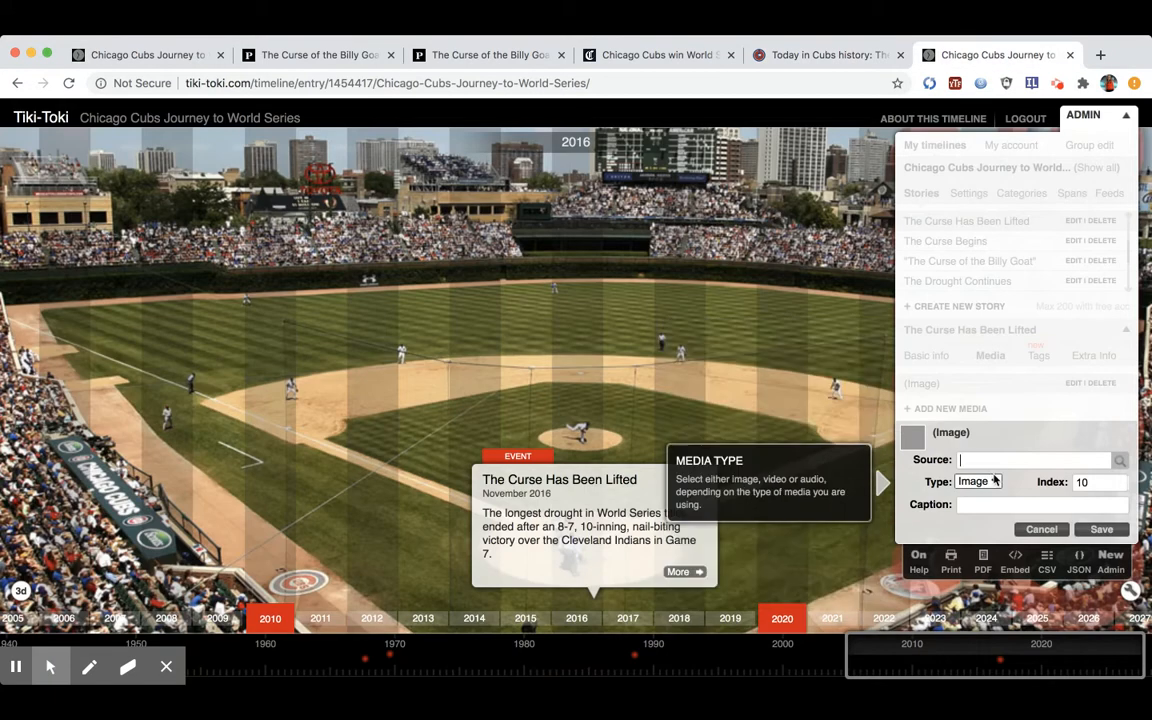
{"action": "key", "text": "ctrl+v"}
{"action": "left_click", "coordinate": [1119, 460]}
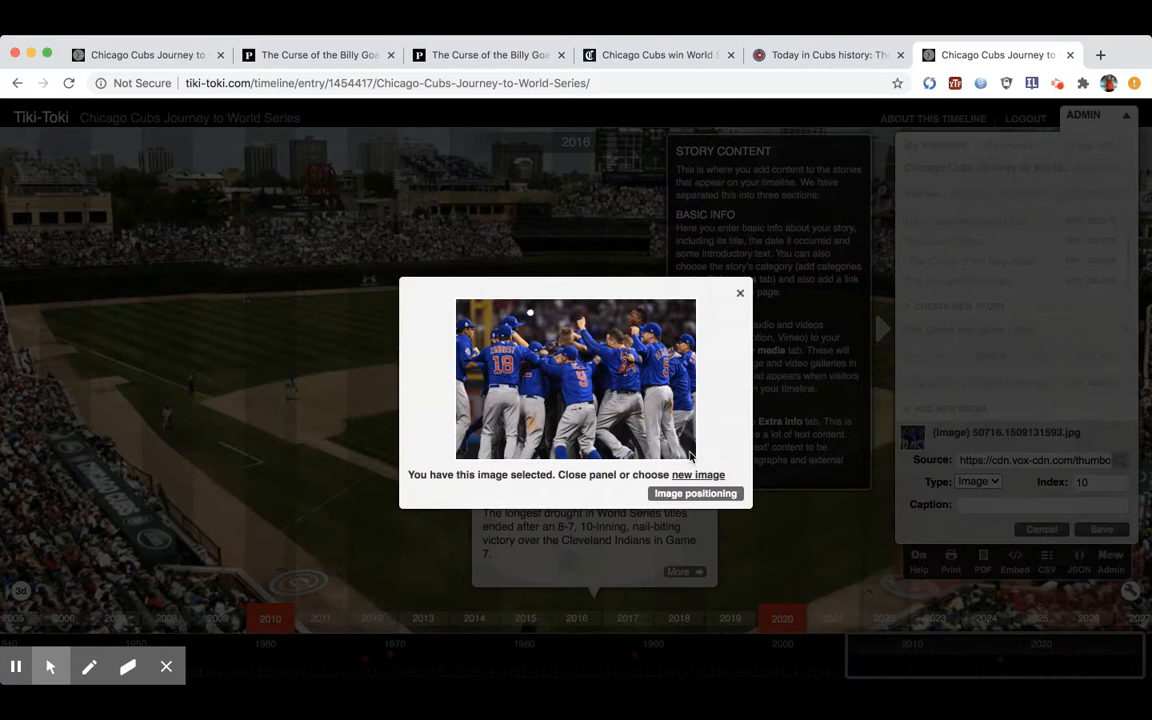
{"action": "left_click", "coordinate": [739, 295]}
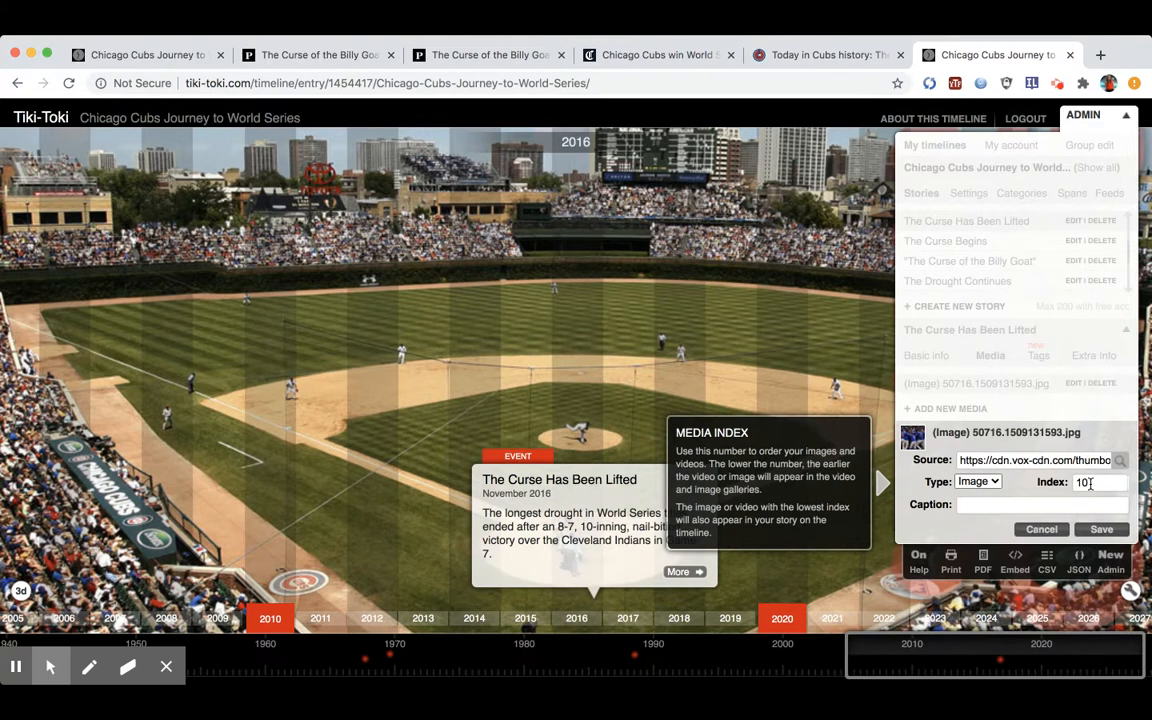
Caption the image "The Cubs celebrate their 2016 World Series Victory - Photo by", the photographer's name and "of USA TODAY Sports", and save it
{"action": "left_click", "coordinate": [988, 504]}
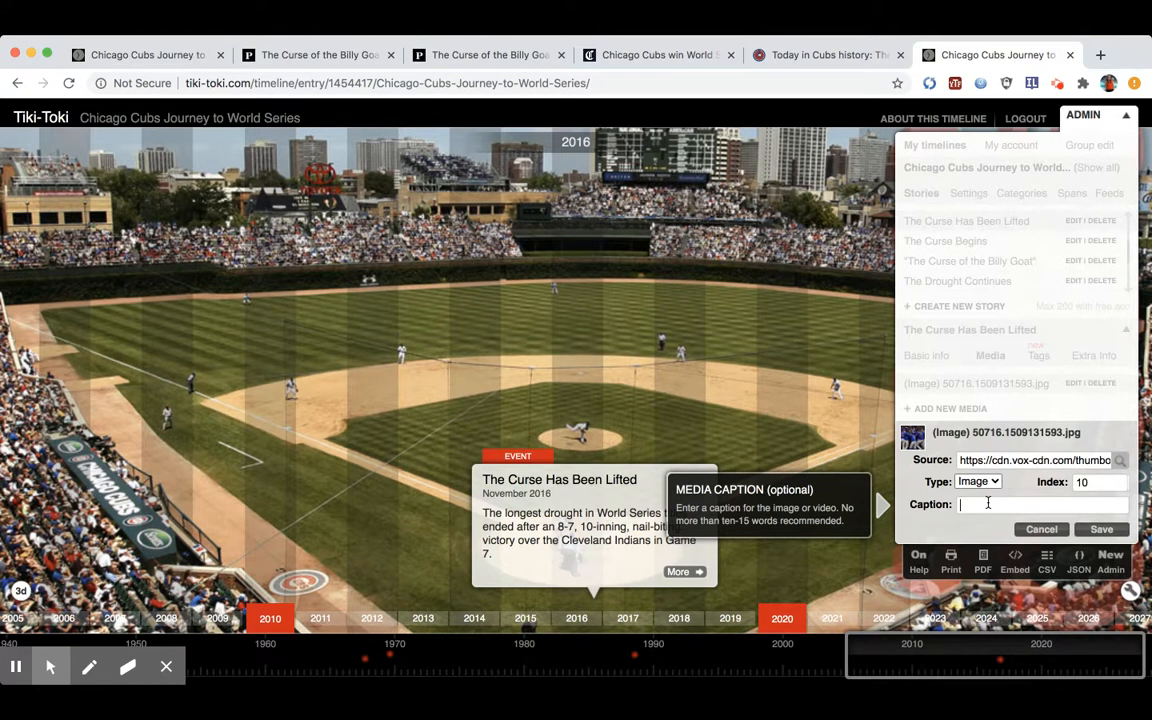
{"action": "type", "text": "The Cubs "}
{"action": "type", "text": "celebrate their"}
{"action": "type", "text": " 2016 W"}
{"action": "type", "text": "orld Series V"}
{"action": "type", "text": "ictory - F"}
{"action": "type", "text": "hoto by Ken"}
{"action": "type", "text": " Blaze of US"}
{"action": "type", "text": "A TODAY Spo"}
{"action": "type", "text": "rts"}
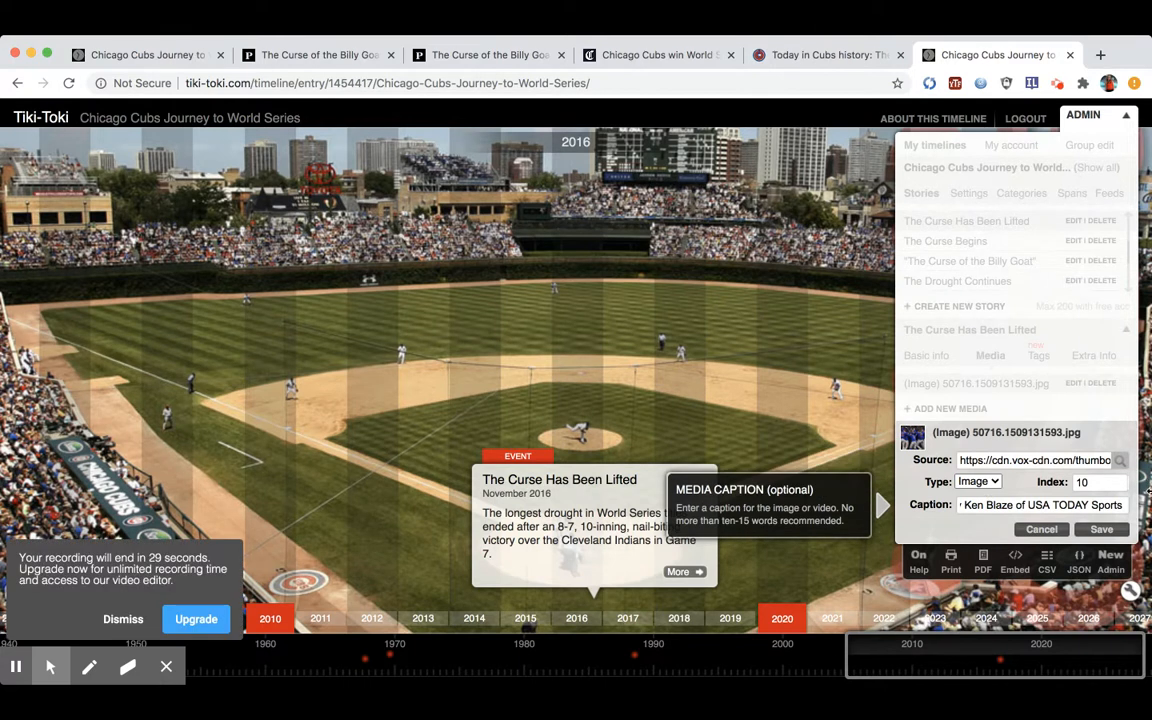
{"action": "left_click", "coordinate": [1099, 530]}
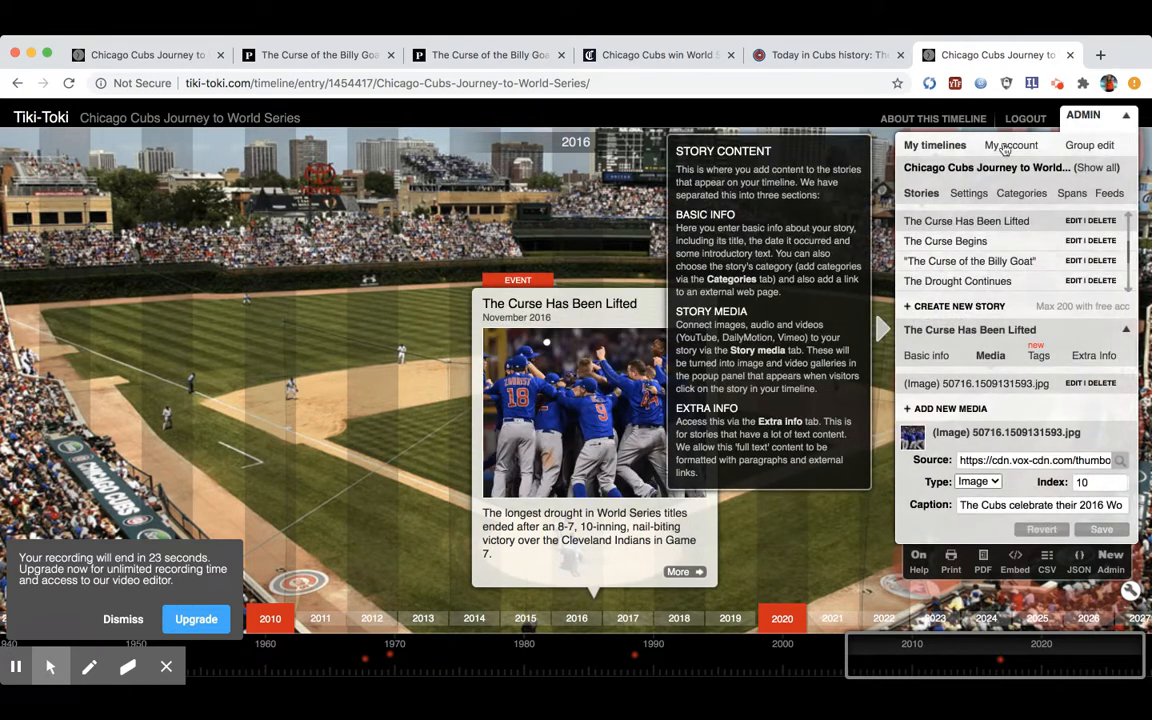
Collapse the admin controls and view the full details of the story "The Curse Has Been Lifted" on the timeline
{"action": "left_click", "coordinate": [1100, 120]}
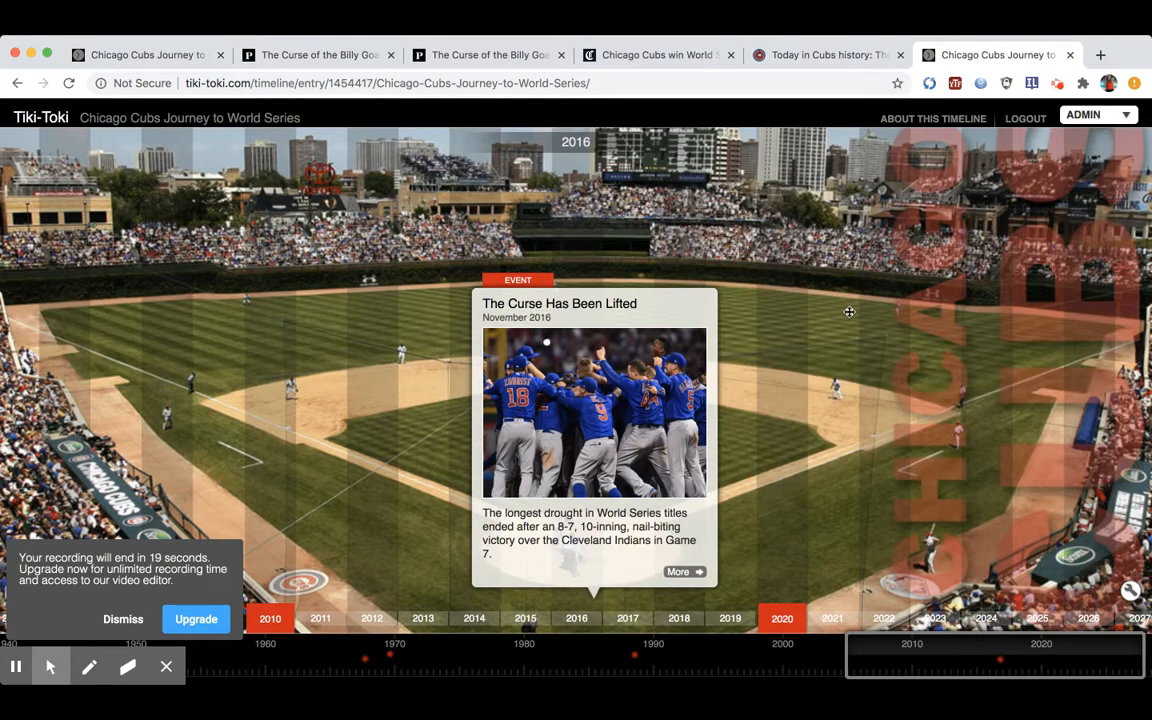
{"action": "left_click", "coordinate": [678, 571]}
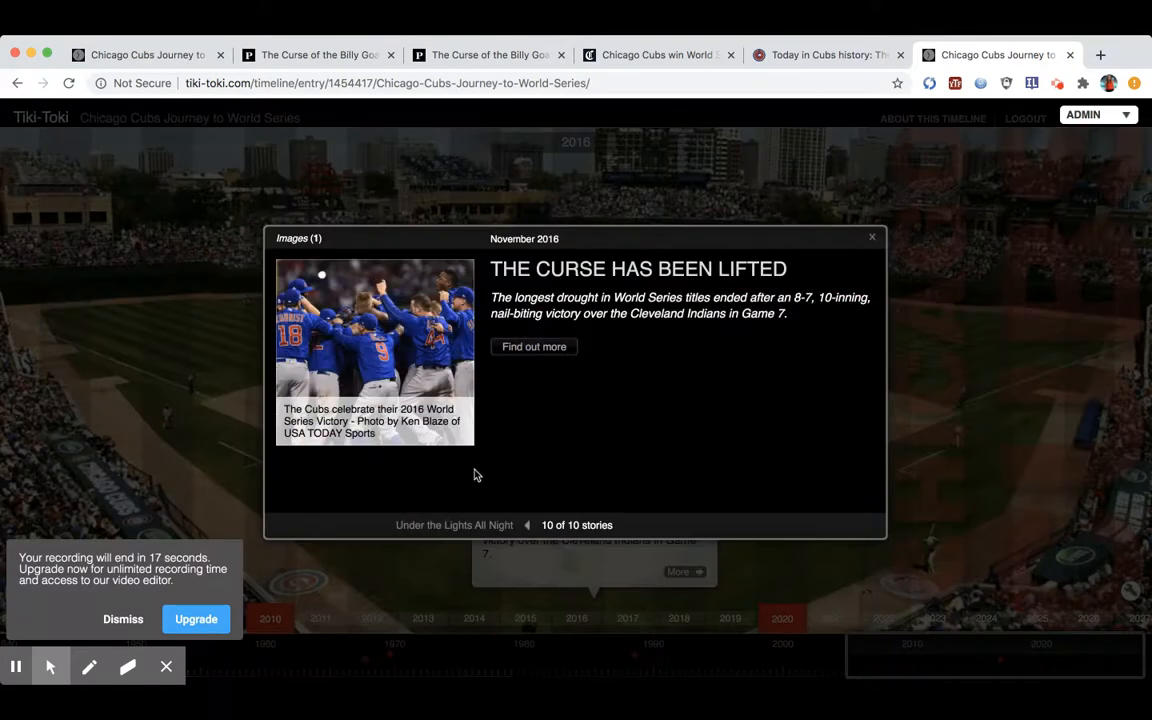